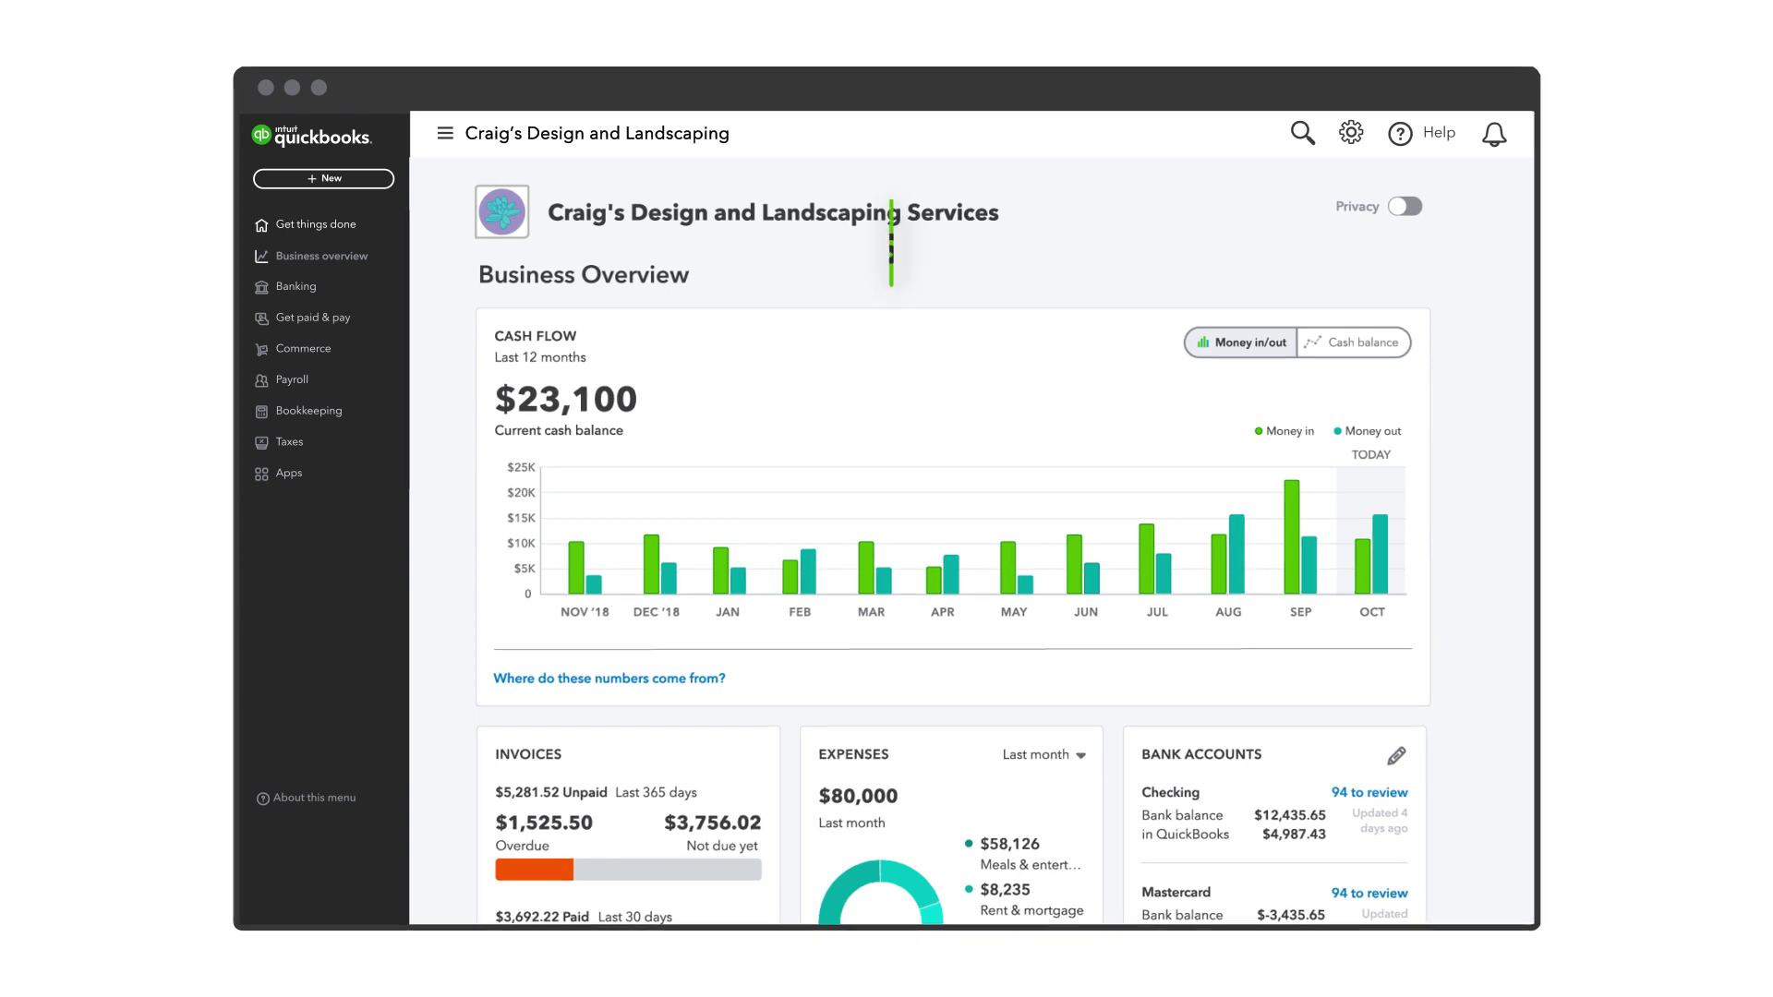
Step: Open Payroll > Overview to show the payroll setup To Do list
{"action": "left_click", "coordinate": [292, 379]}
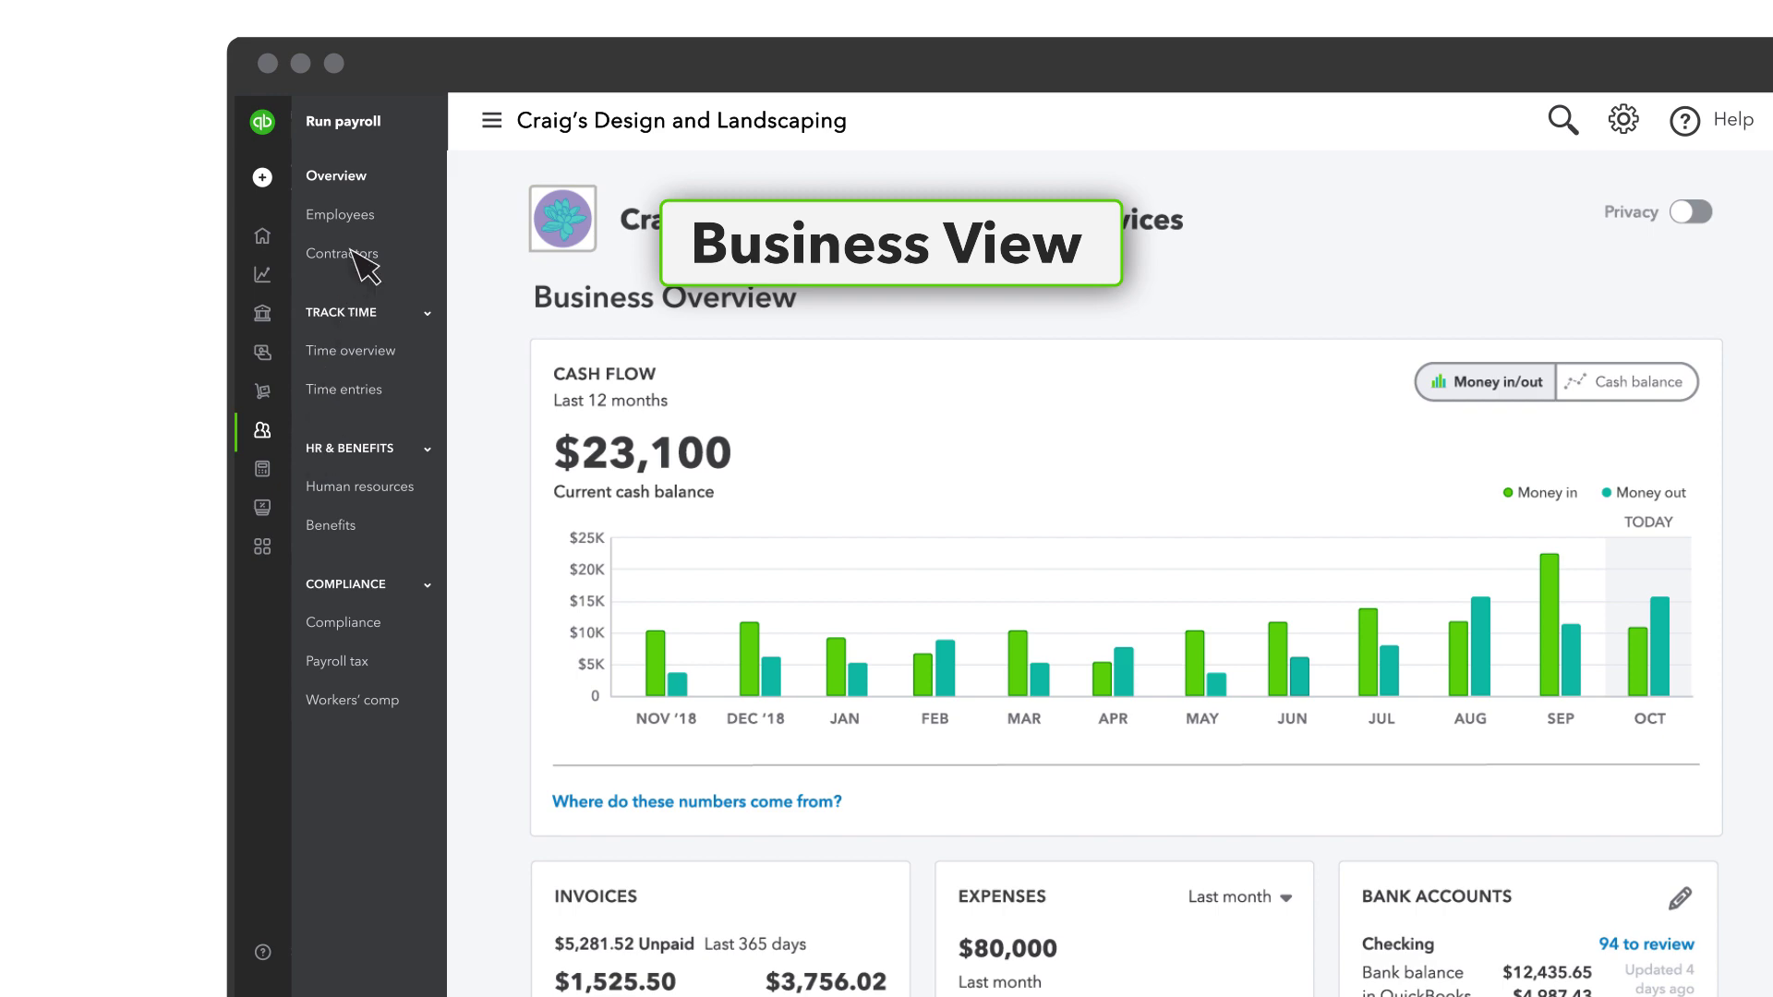
{"action": "left_click", "coordinate": [368, 180]}
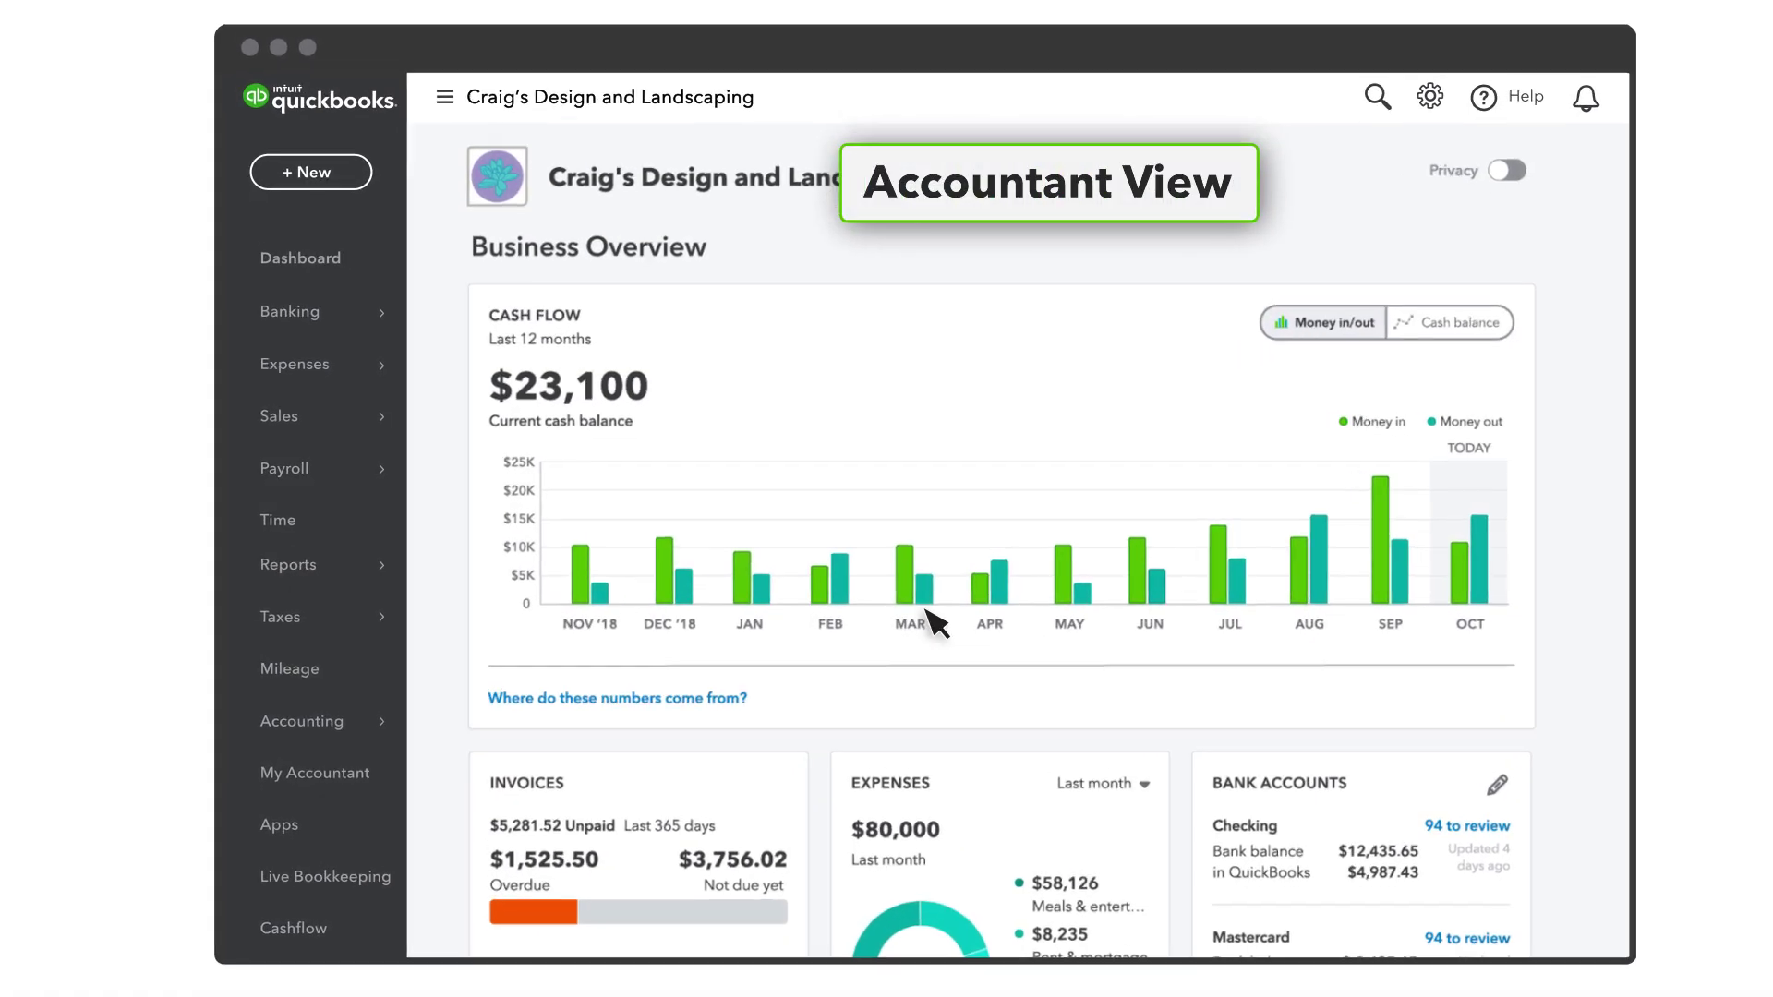
{"action": "mouse_move", "coordinate": [318, 475]}
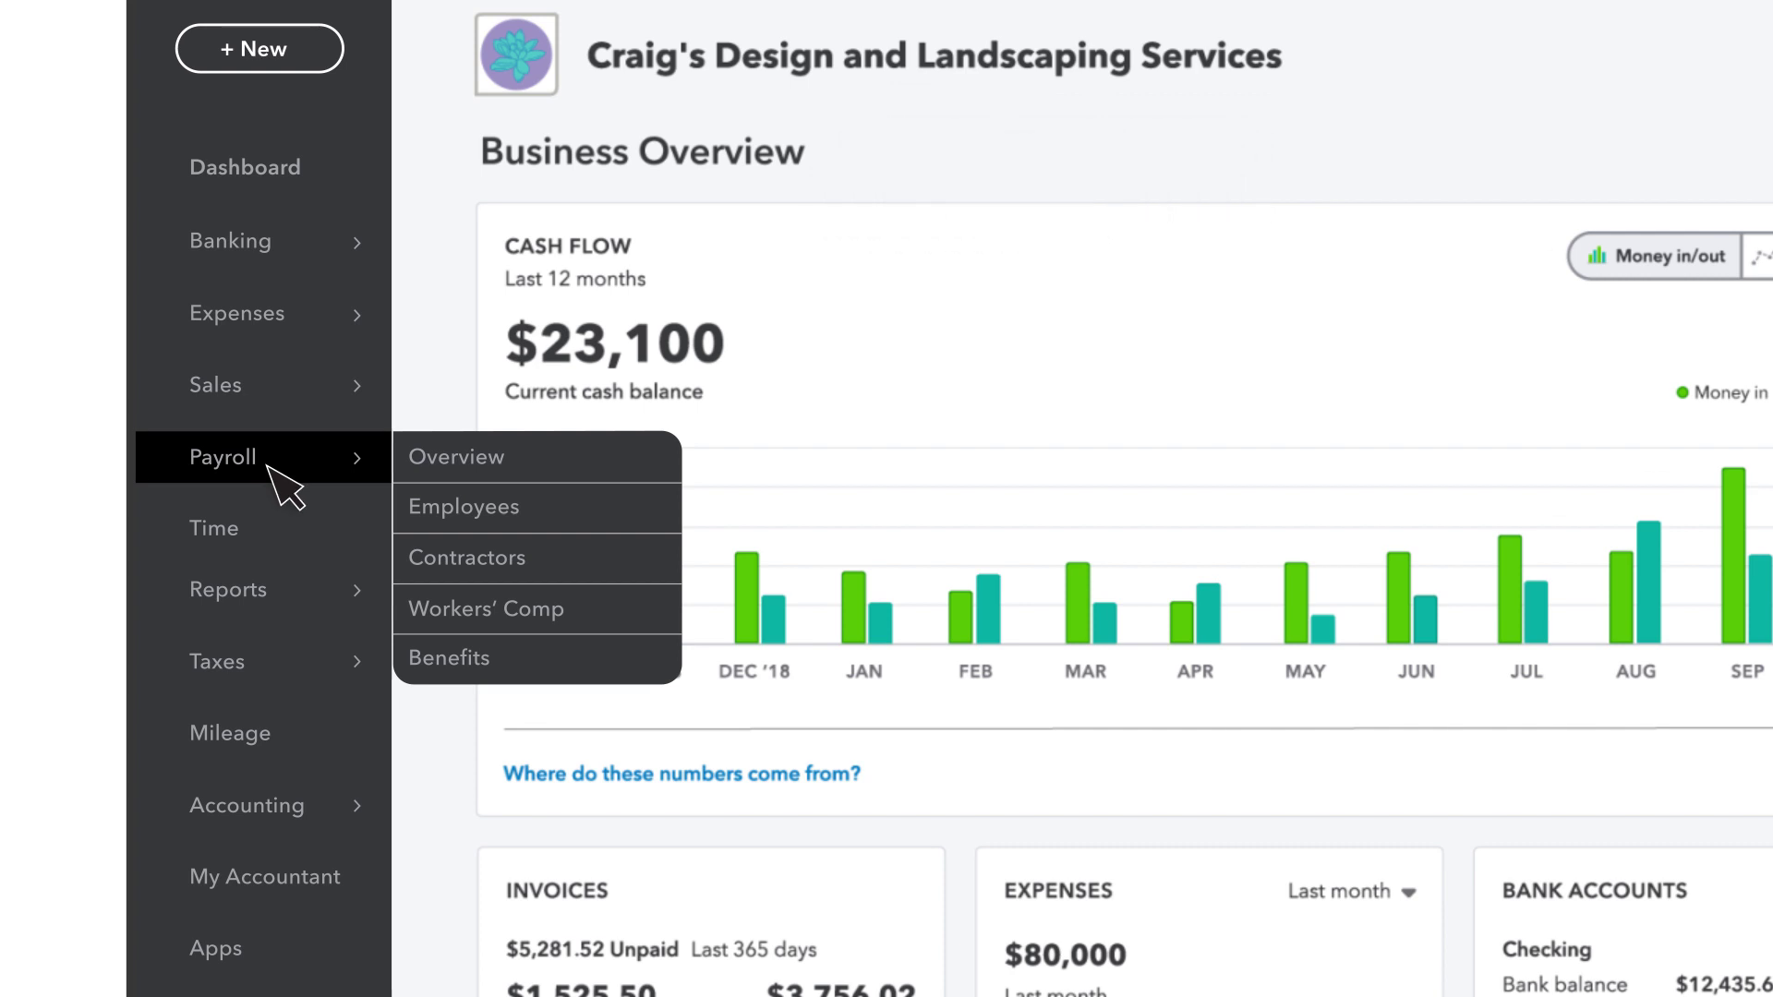
{"action": "left_click", "coordinate": [570, 482]}
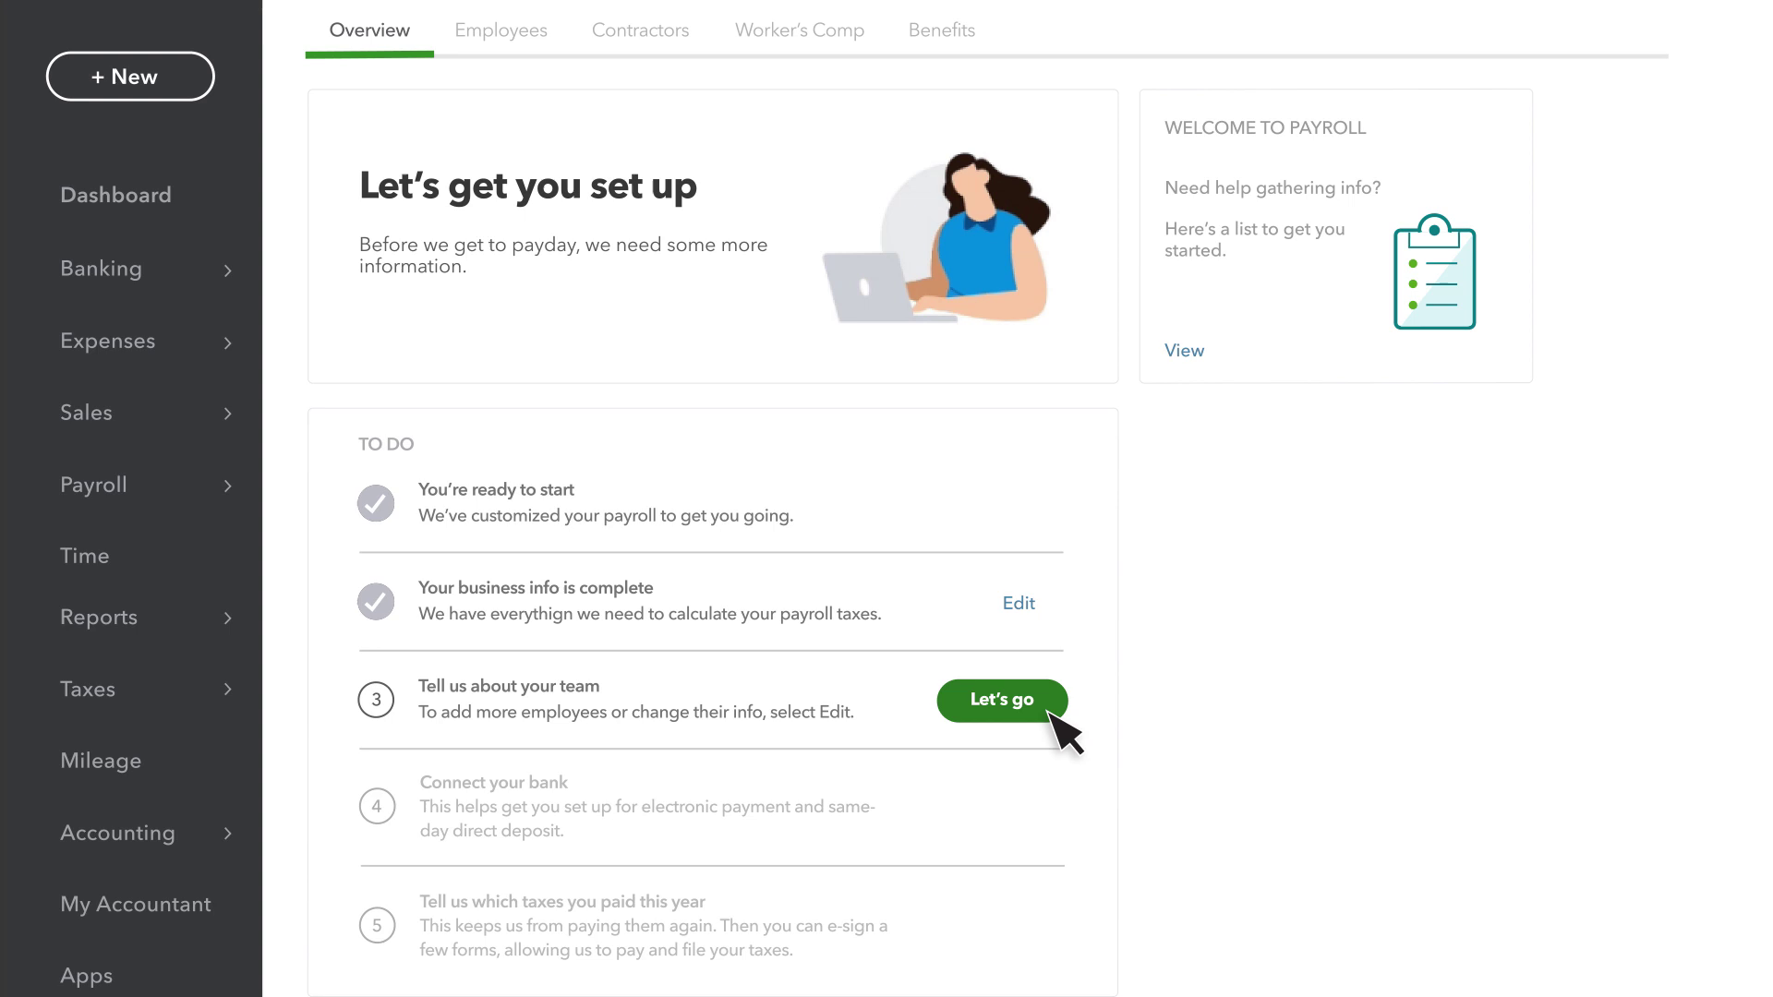
Step: Start 'Tell us about your team' and open the employee's Add employee form at $20.00/hour with Direct deposit
{"action": "left_click", "coordinate": [1050, 715]}
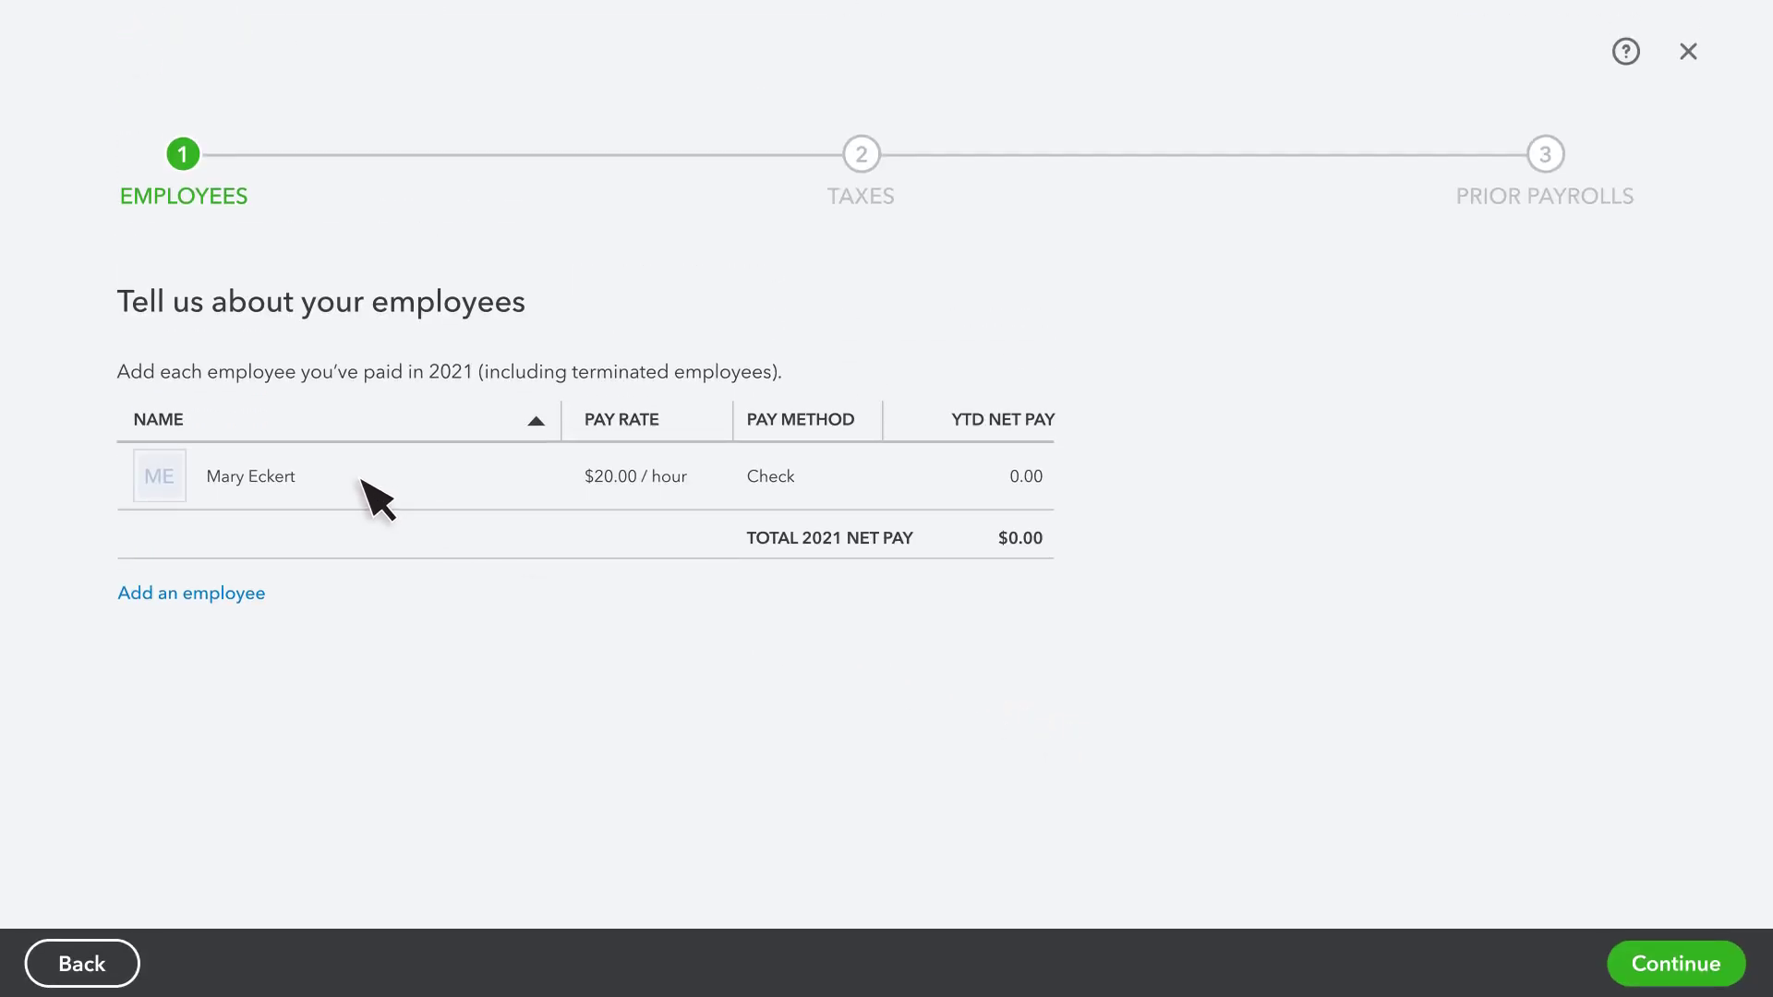
{"action": "scroll", "coordinate": [374, 494], "scroll_direction": "down", "scroll_amount": 1}
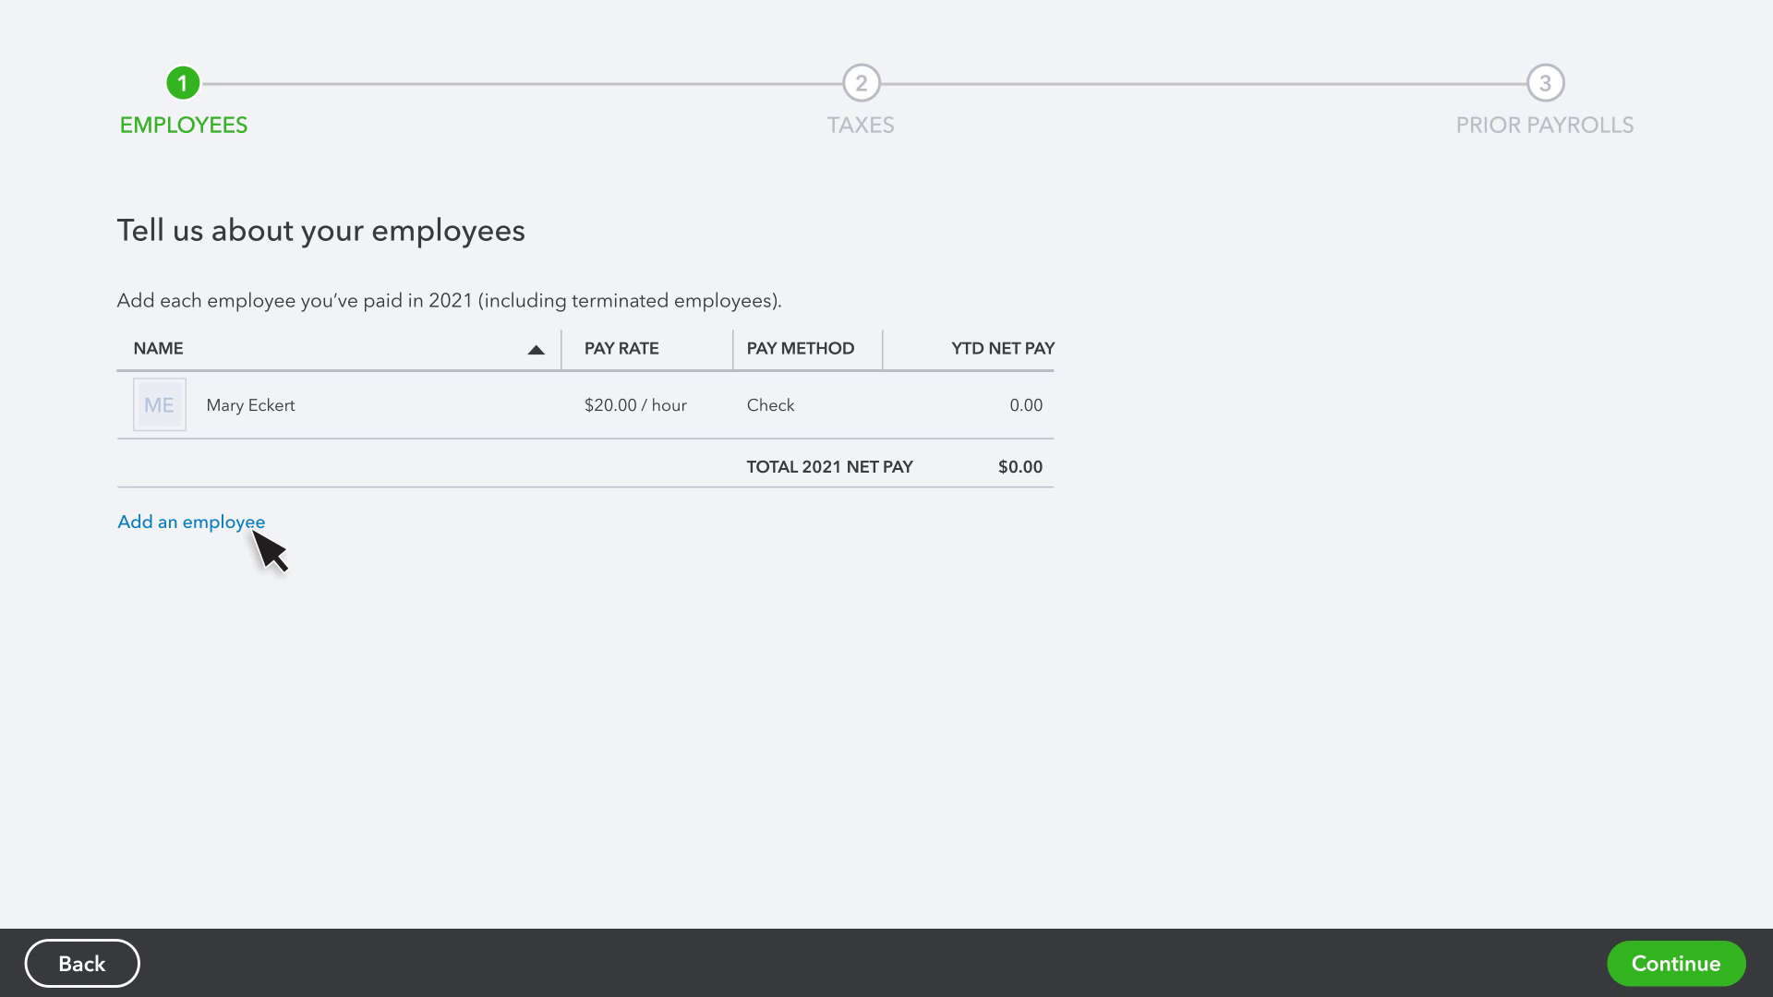
{"action": "left_click", "coordinate": [136, 413]}
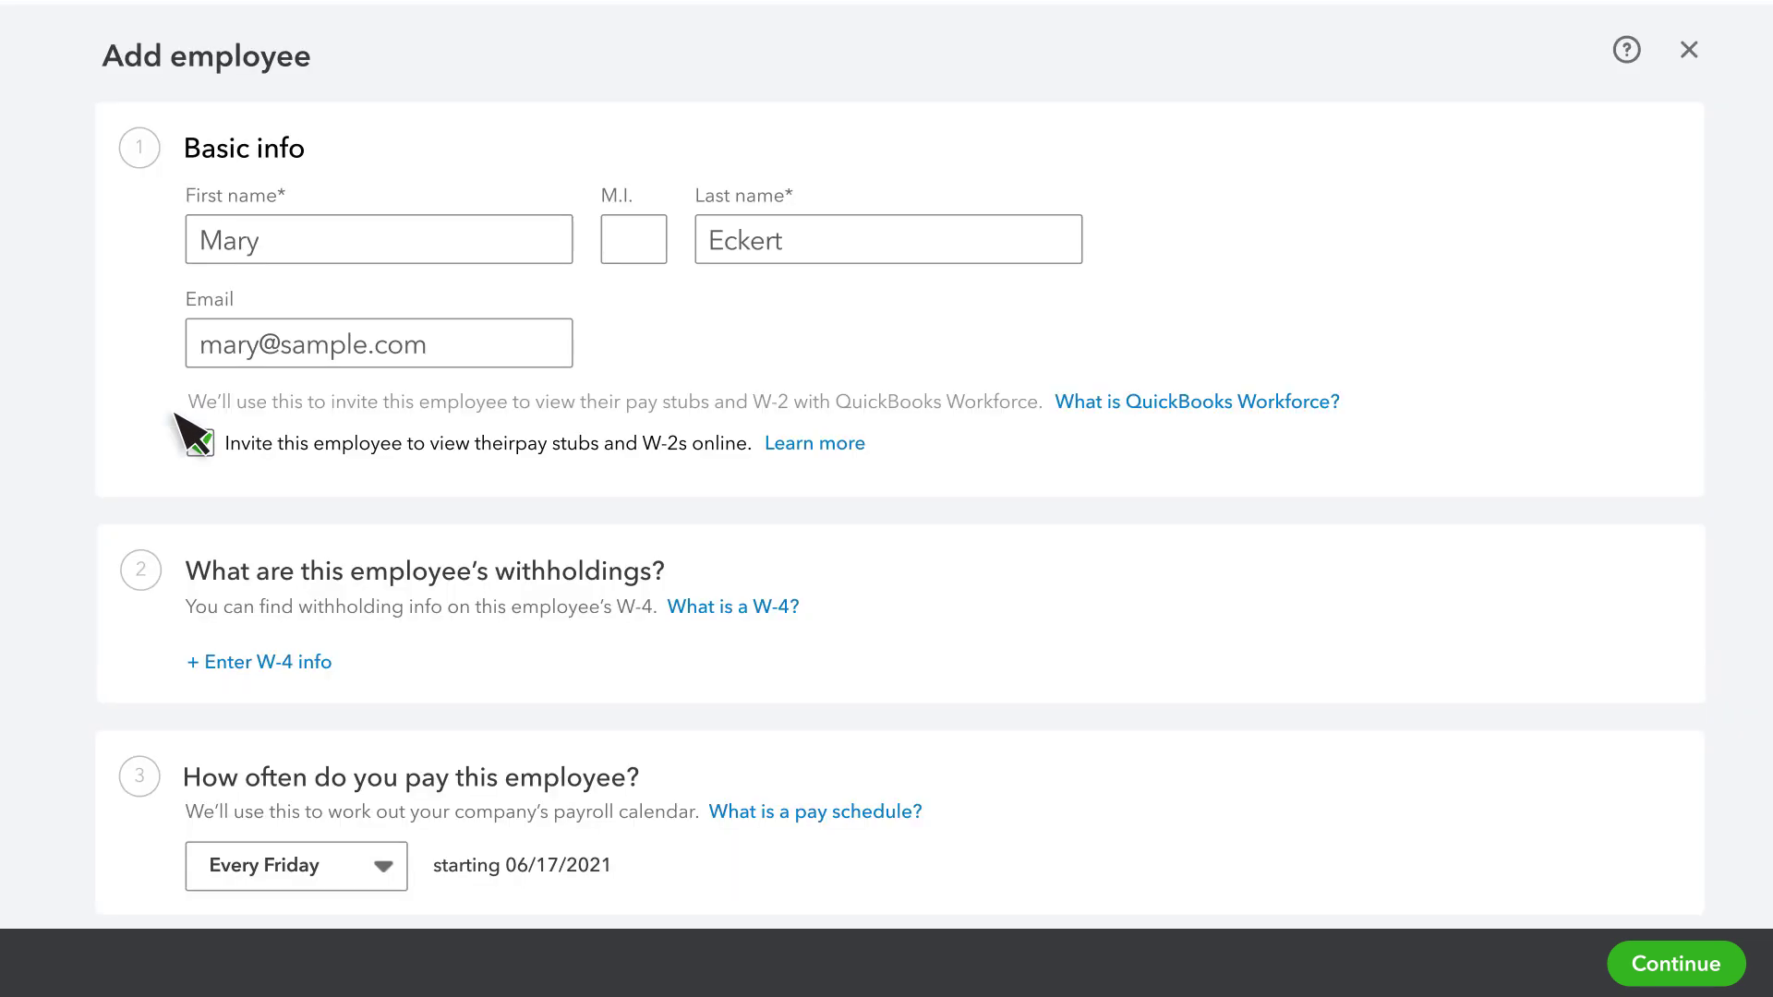
{"action": "scroll", "coordinate": [206, 434], "scroll_direction": "down", "scroll_amount": 6}
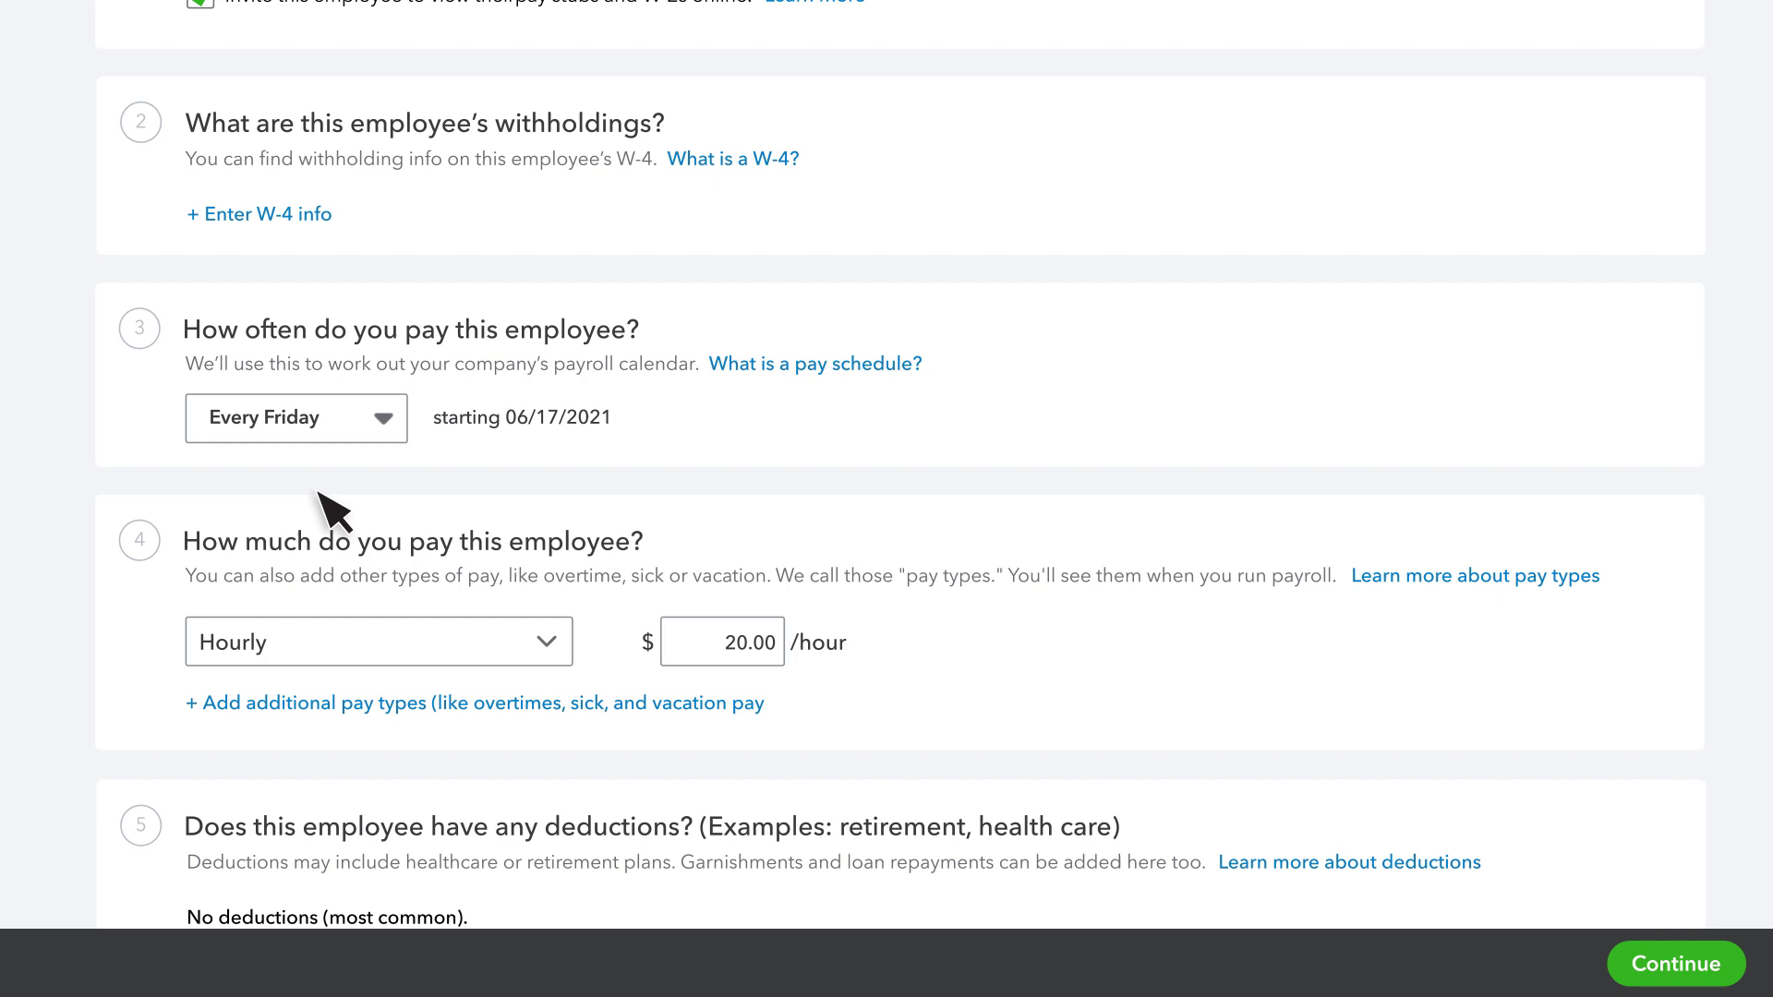
{"action": "scroll", "coordinate": [332, 508], "scroll_direction": "down", "scroll_amount": 14}
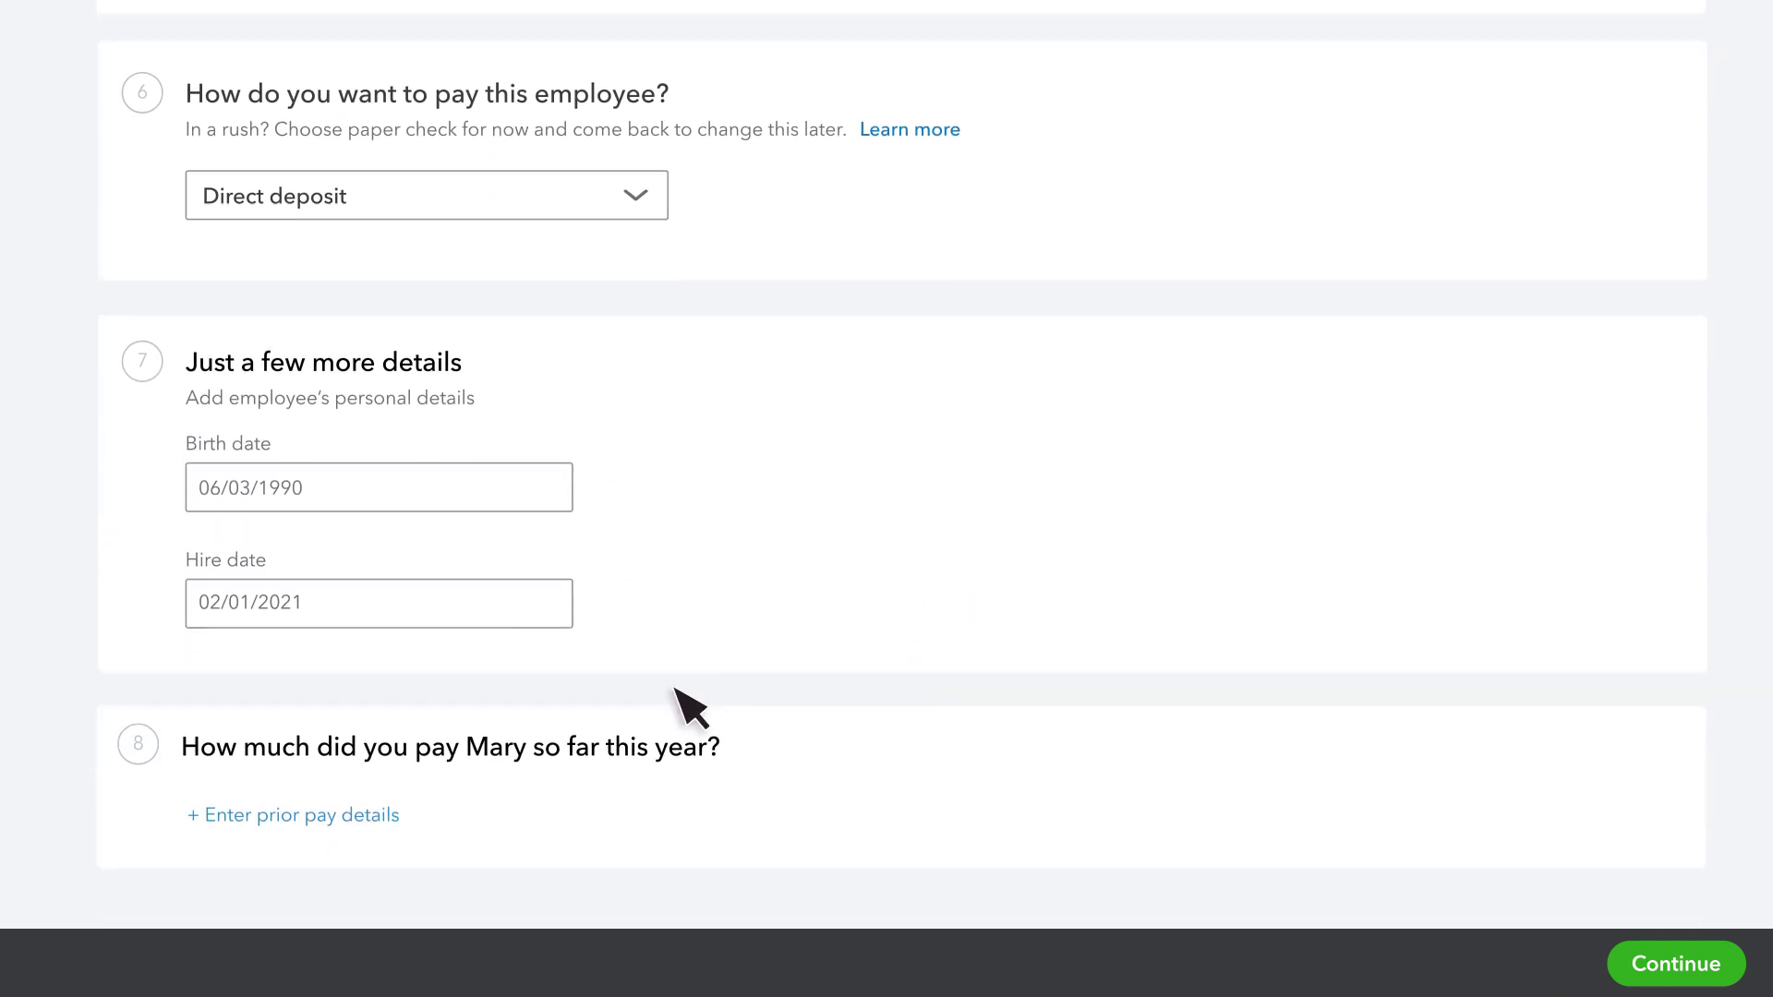
{"action": "scroll", "coordinate": [693, 701], "scroll_direction": "down", "scroll_amount": 1}
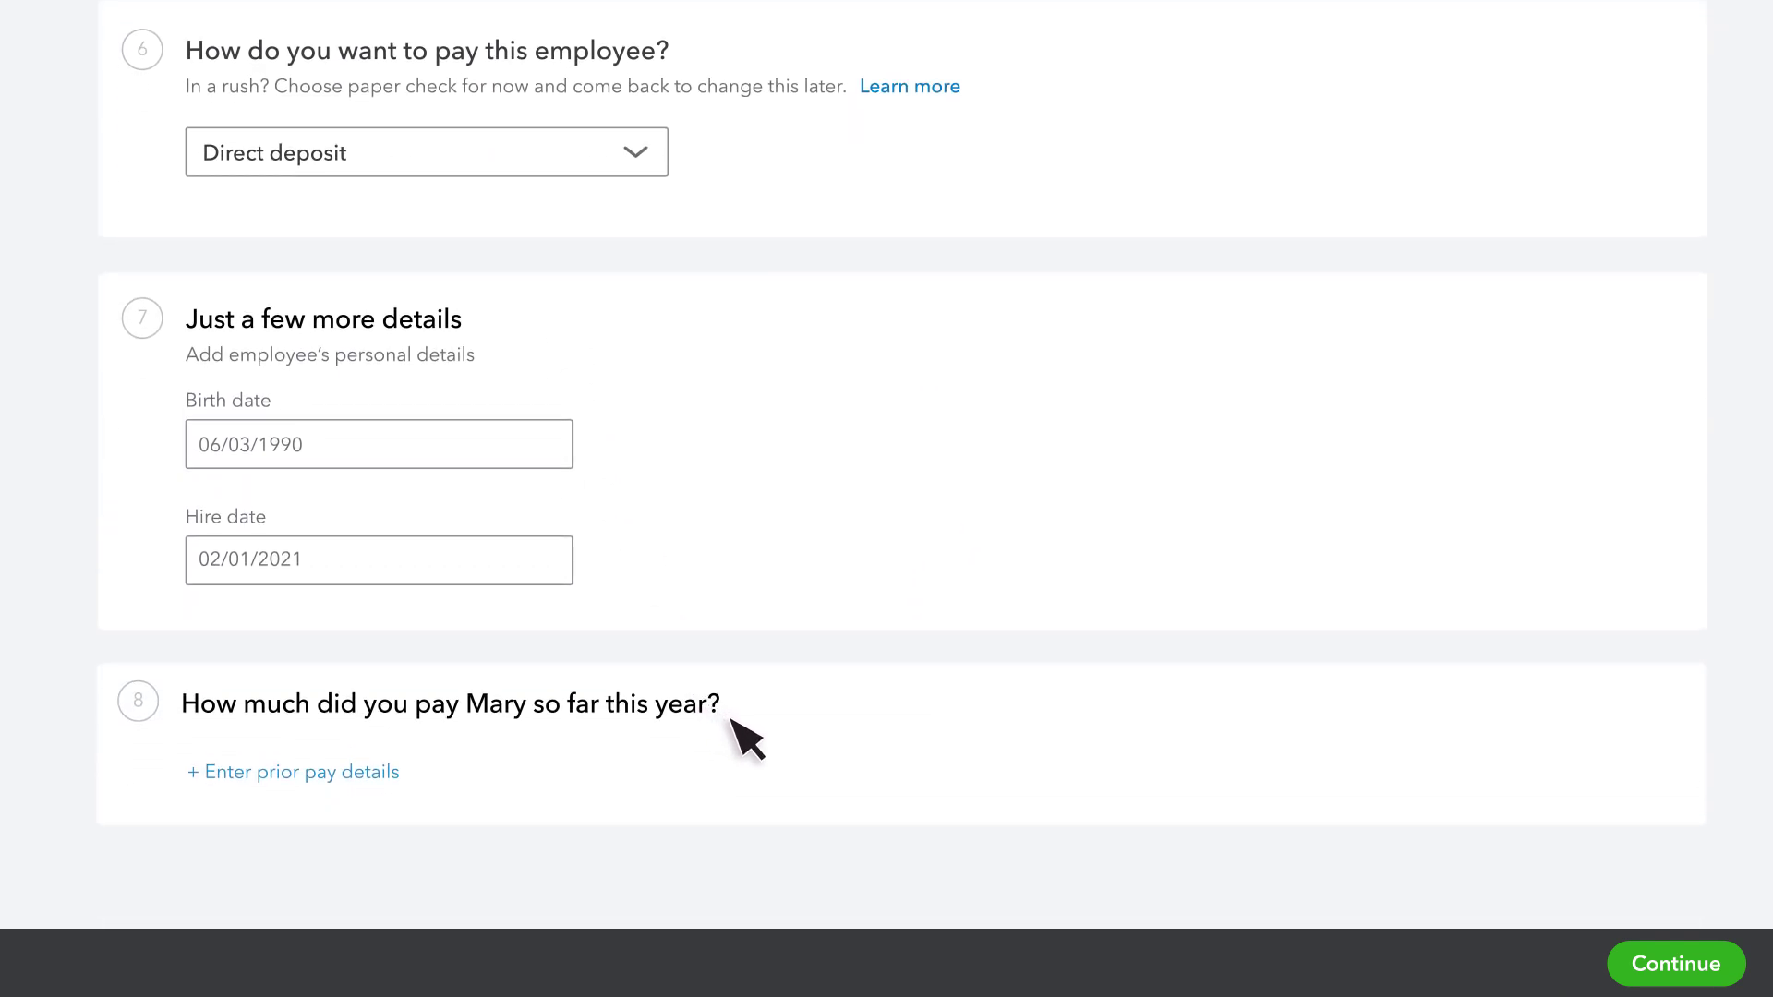
Step: Open prior pay details and answer Yes to both the January–March and after-April-1 payment questions
{"action": "left_click", "coordinate": [388, 773]}
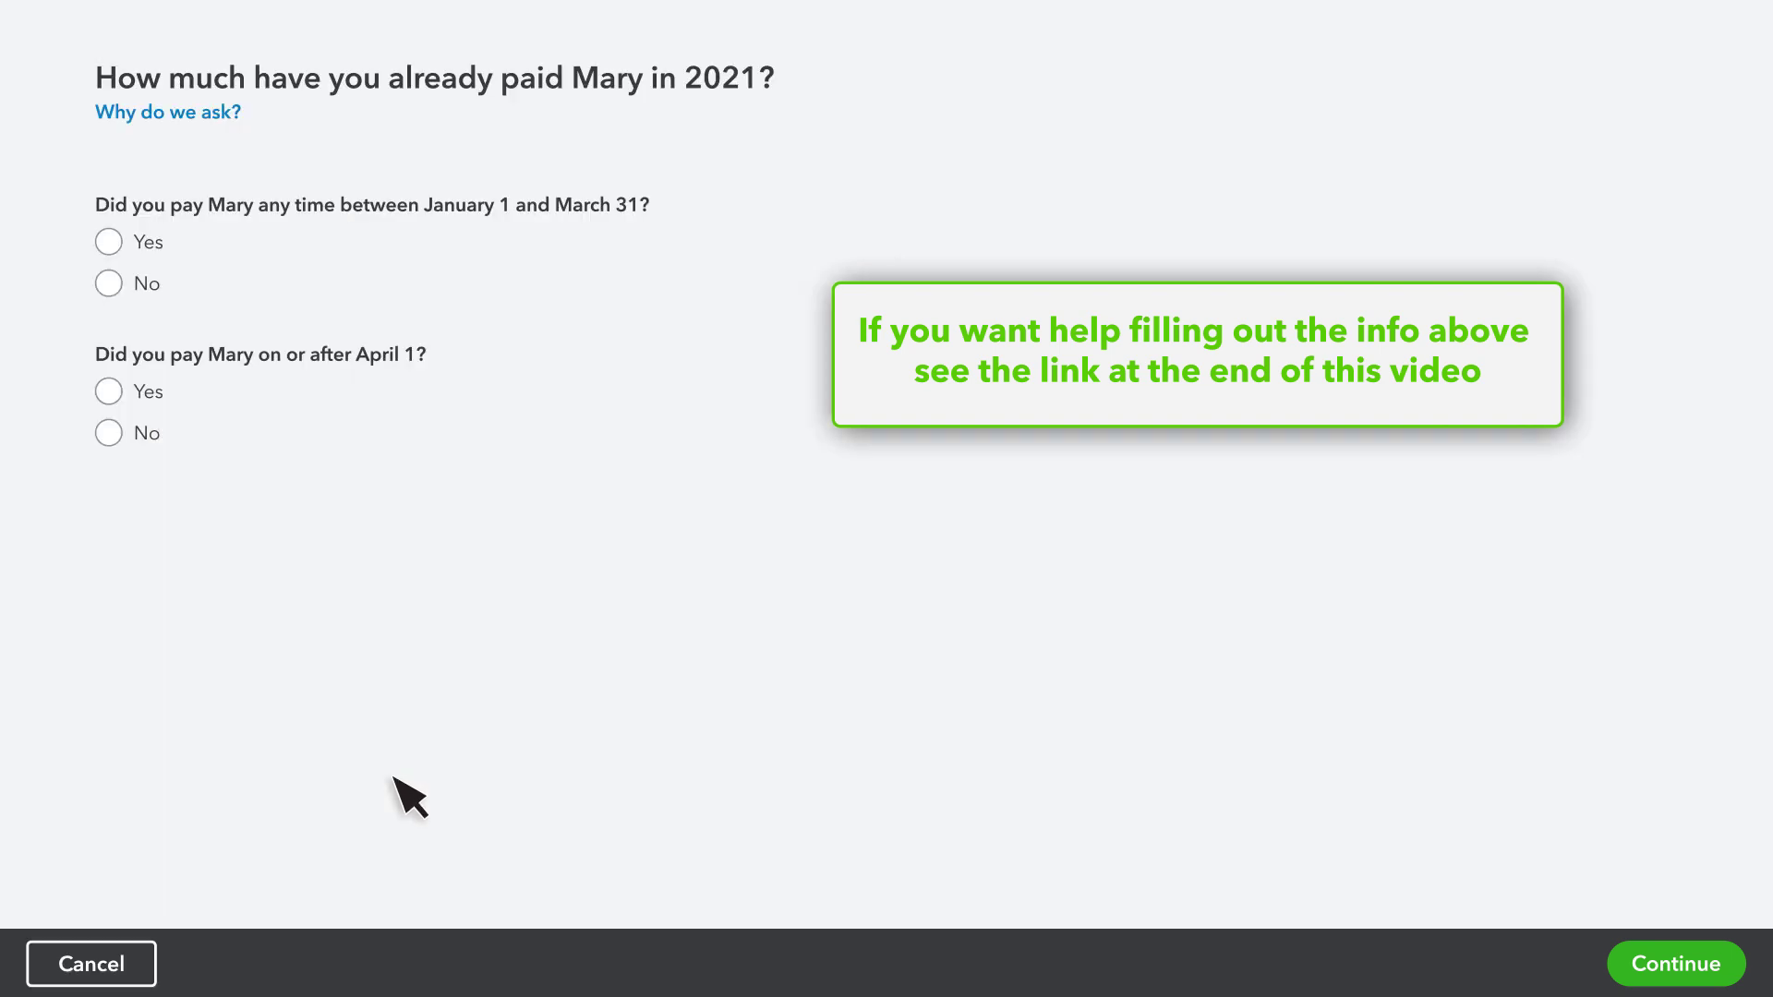
{"action": "left_click", "coordinate": [108, 241]}
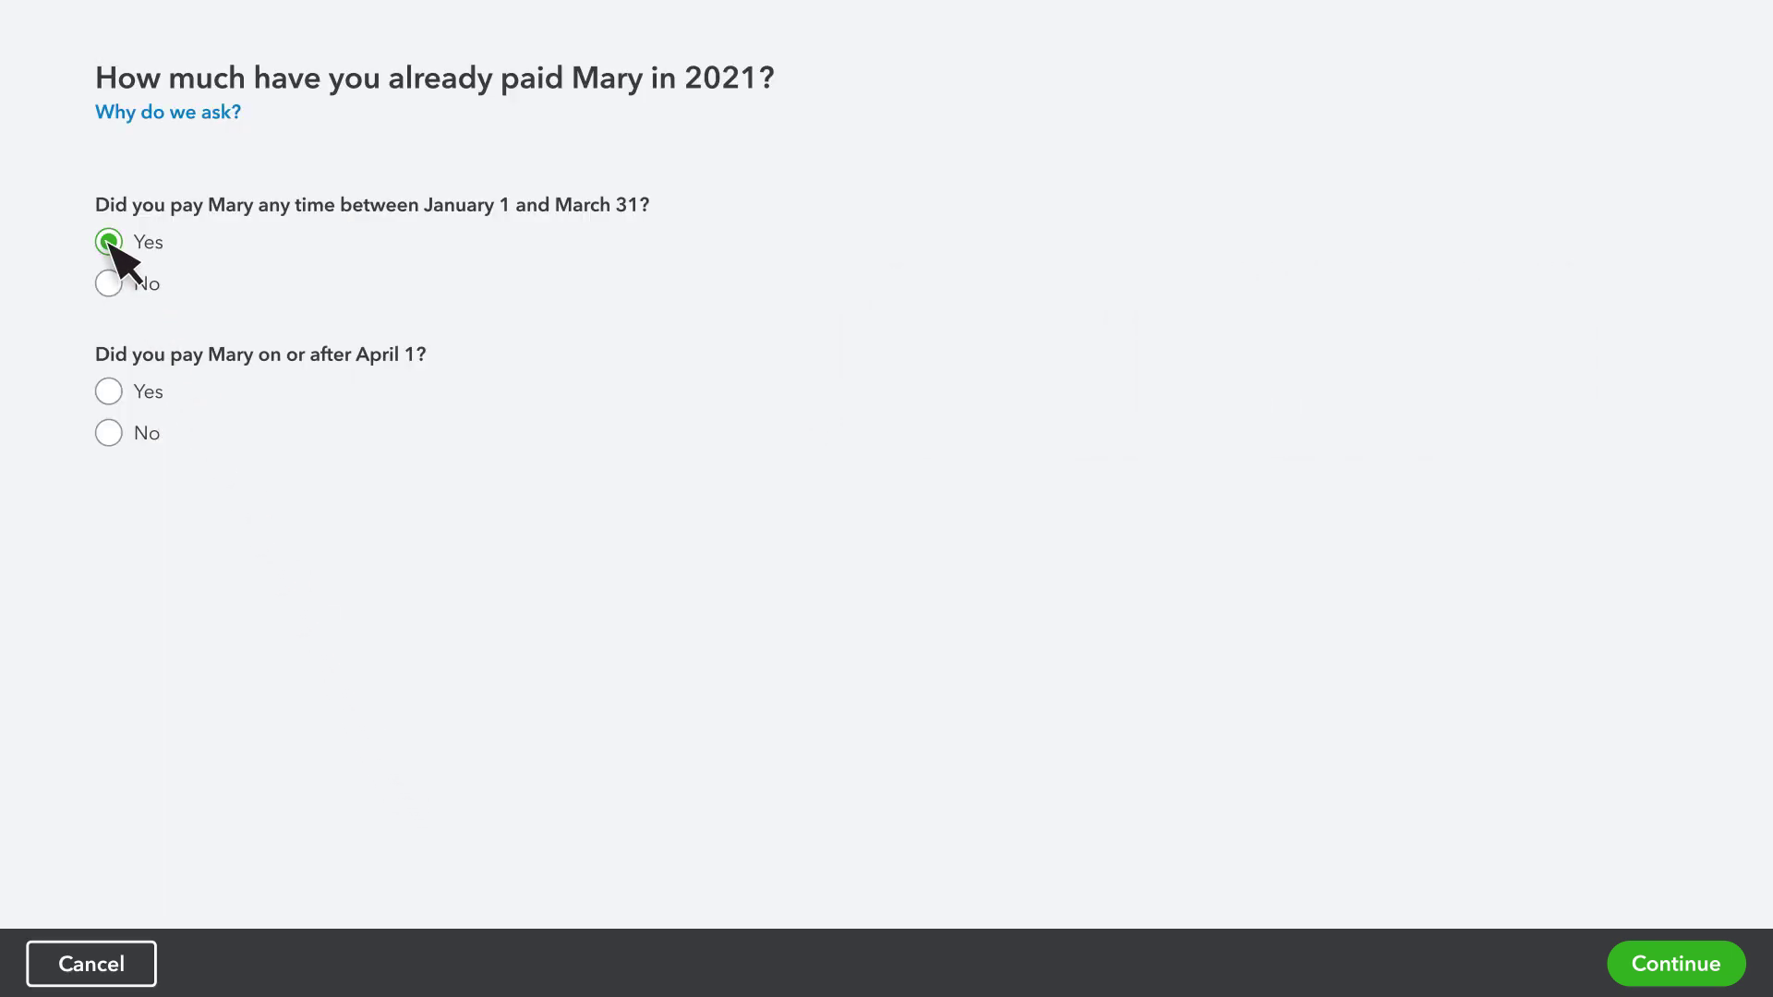
{"action": "left_click", "coordinate": [109, 391]}
{"action": "scroll", "coordinate": [296, 462], "scroll_direction": "down", "scroll_amount": 3}
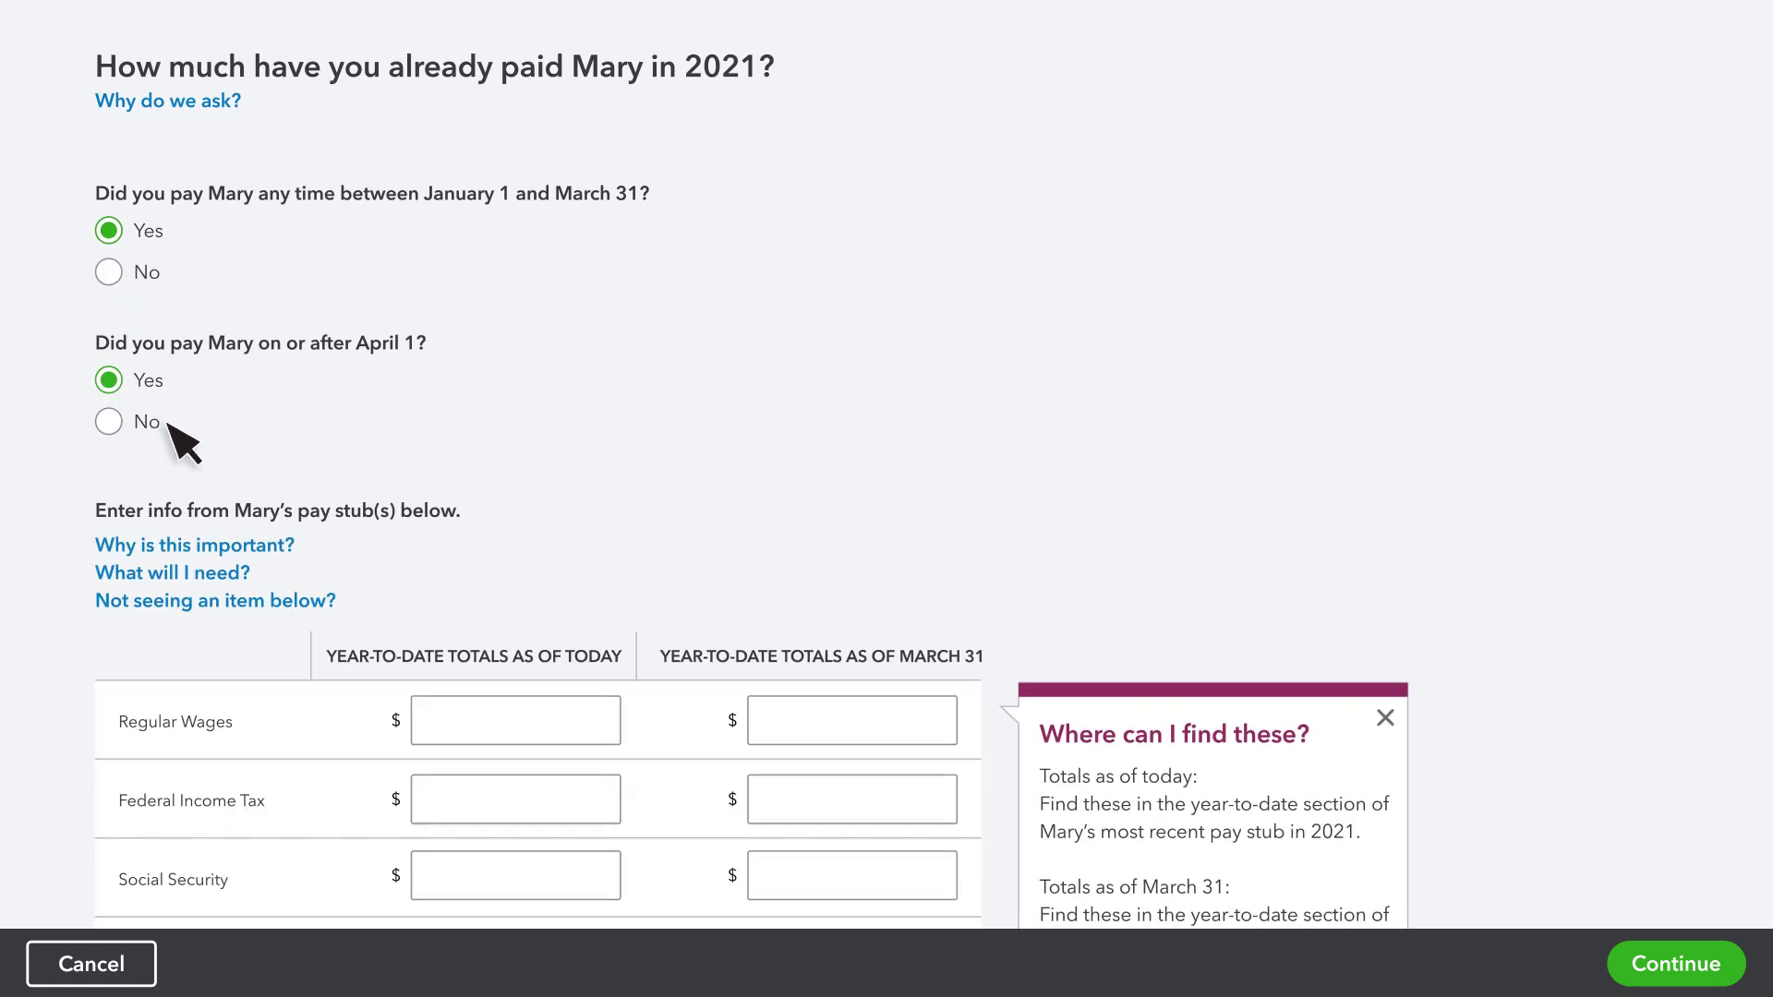
{"action": "scroll", "coordinate": [452, 452], "scroll_direction": "down", "scroll_amount": 3}
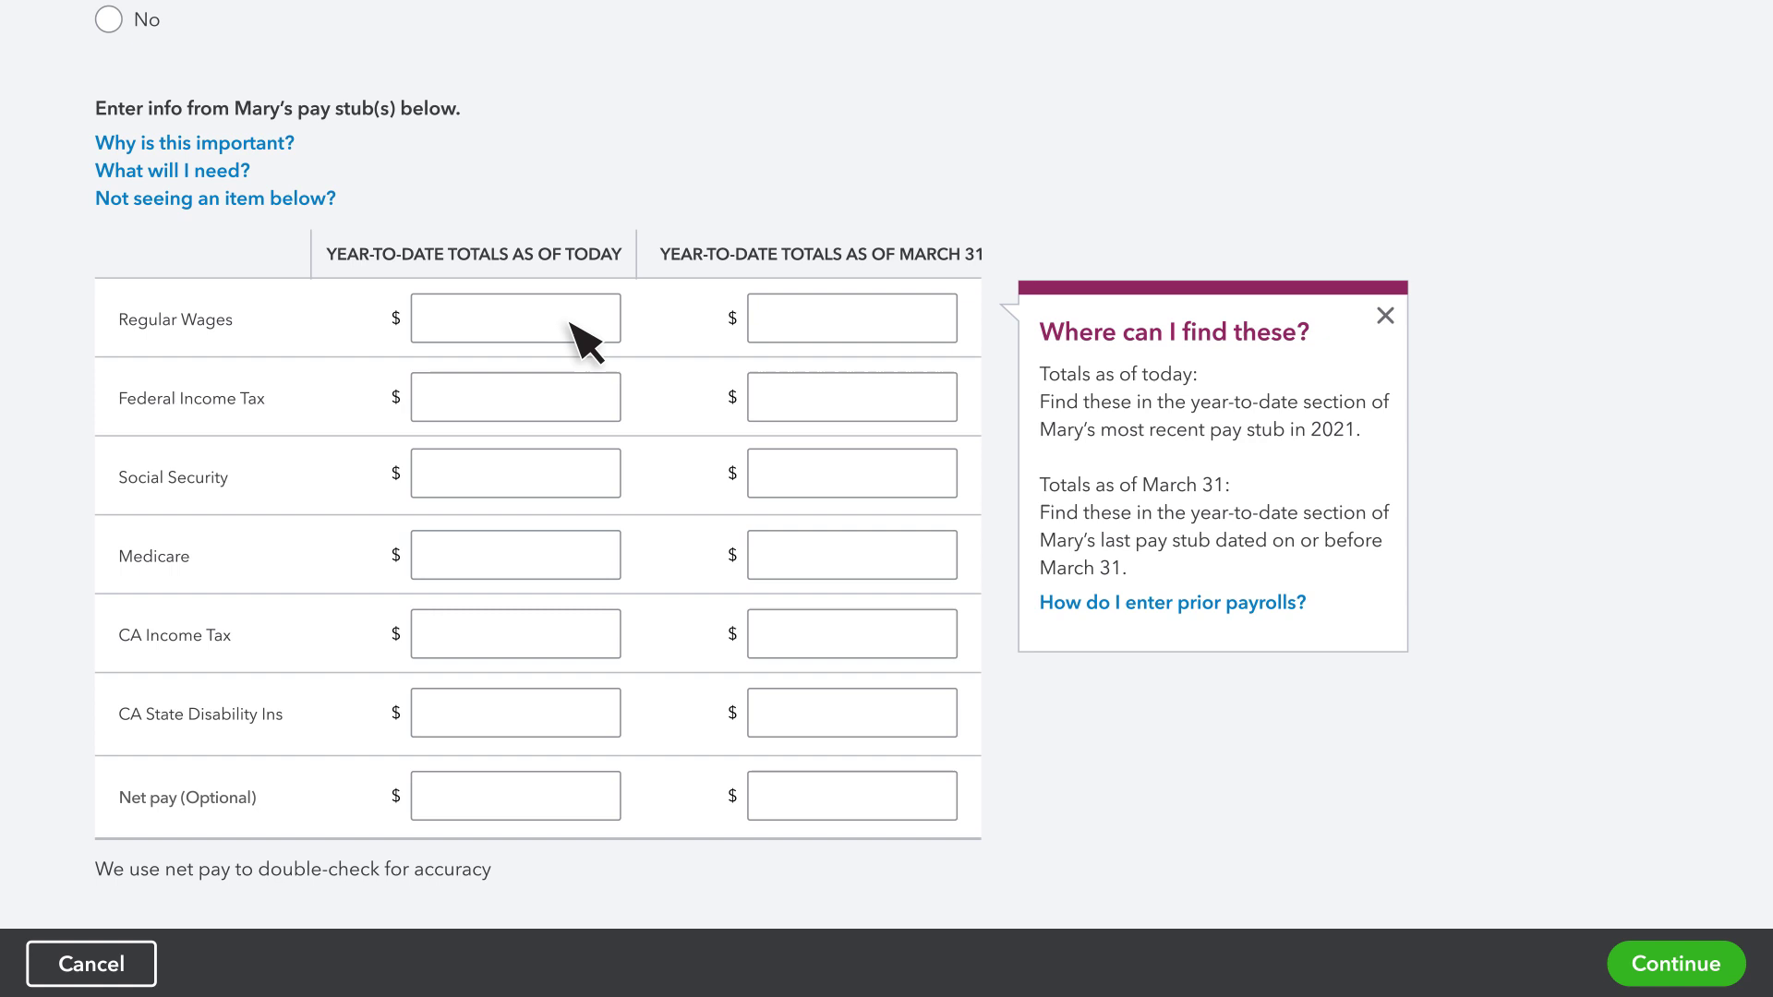
Step: Enter the pay stub year-to-date totals: $2,000.00 wages as of today and $1,000.00 as of March 31
{"action": "type", "text": "2,000.00"}
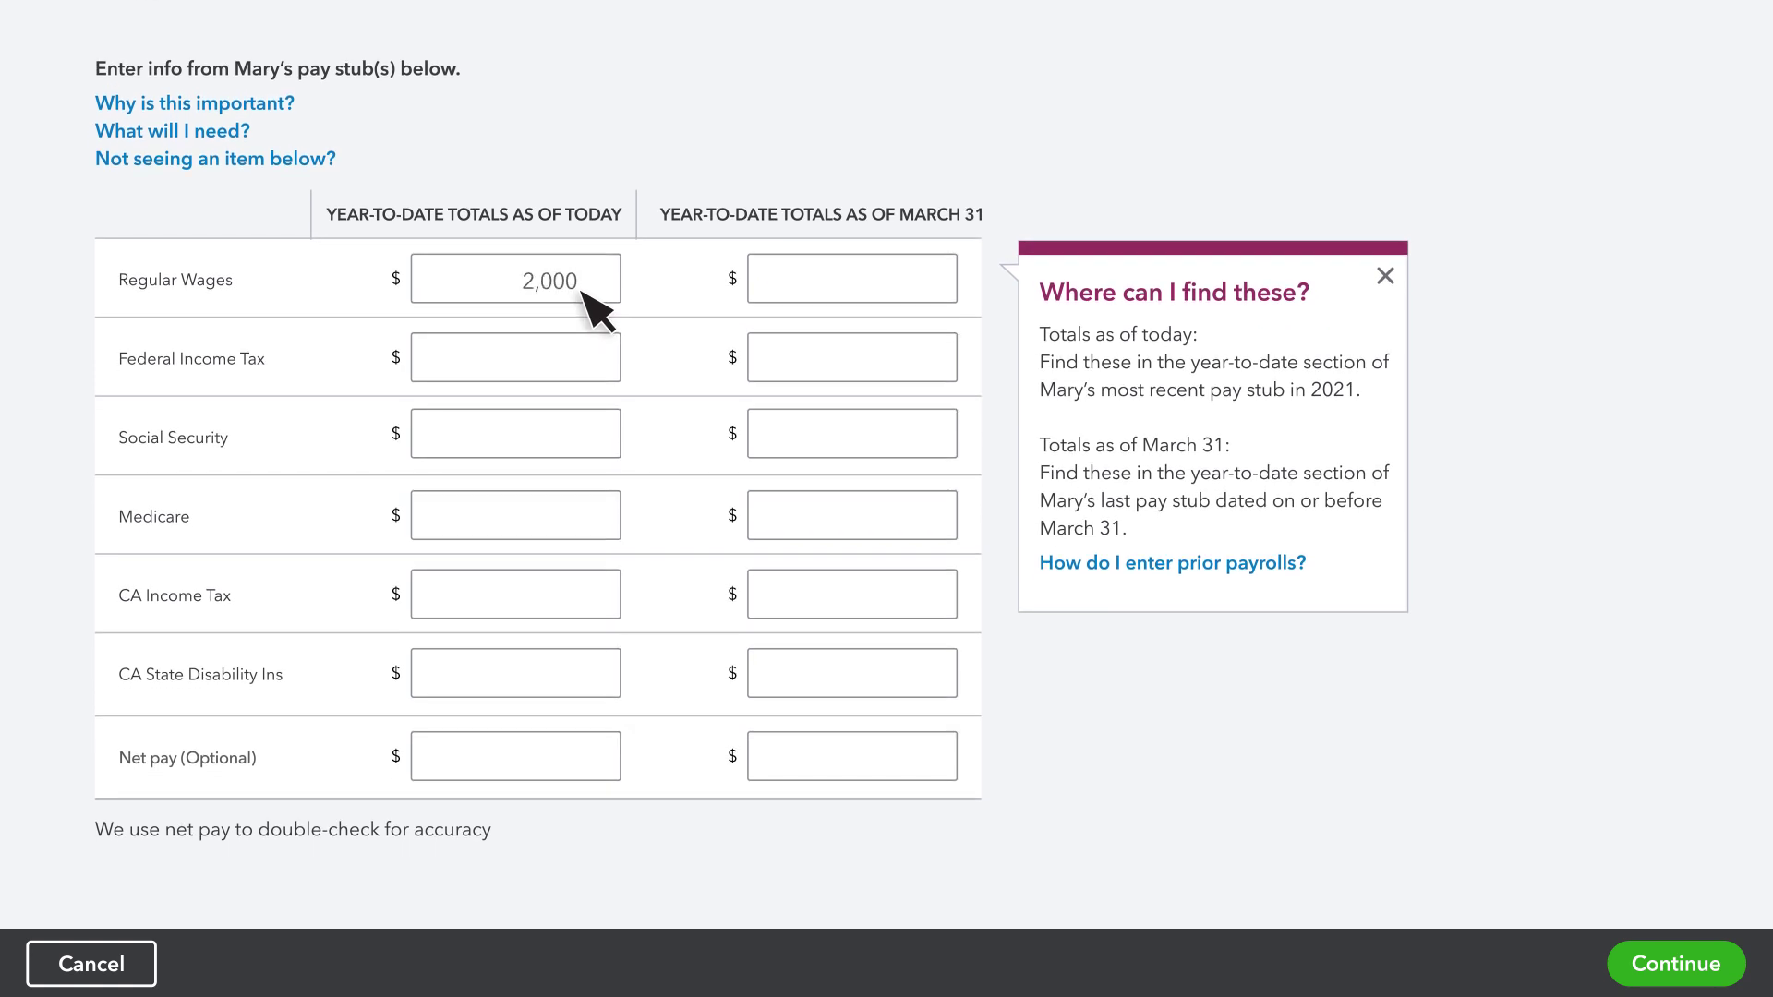
{"action": "key", "text": "Tab"}
{"action": "type", "text": "200."}
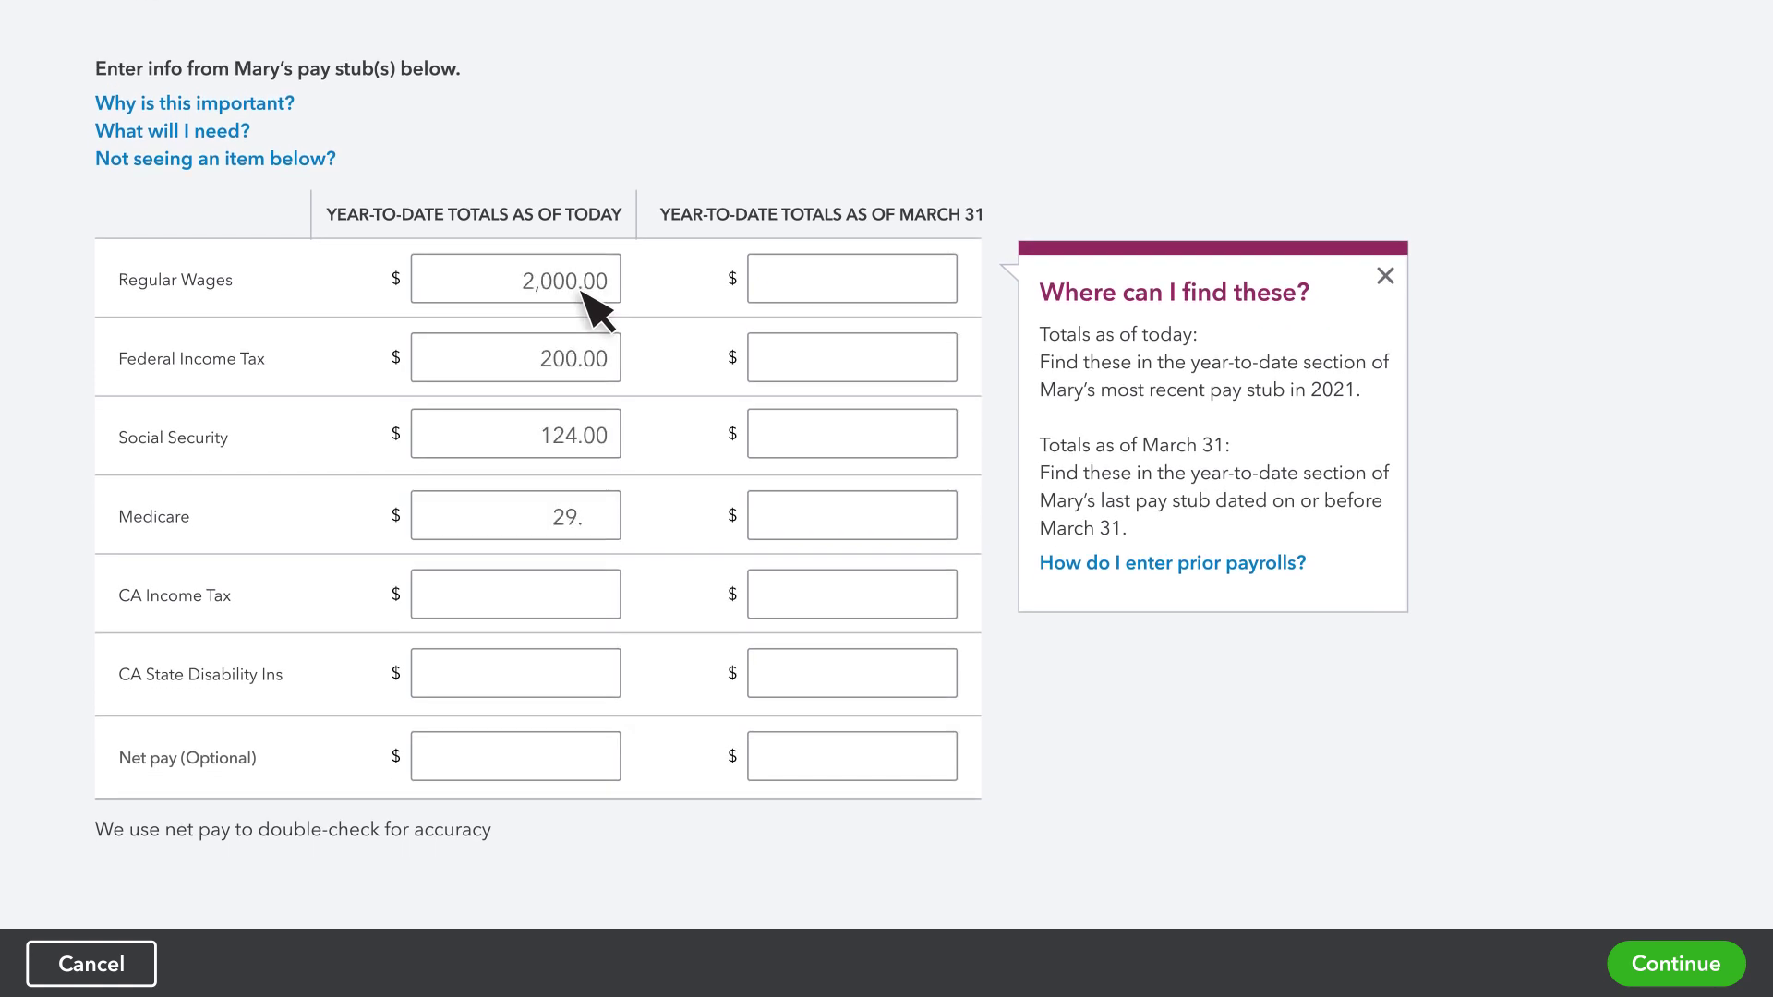
{"action": "type", "text": "100.00"}
{"action": "key", "text": "Tab"}
{"action": "type", "text": "20.0"}
{"action": "key", "text": "Tab"}
{"action": "type", "text": "1,527.00"}
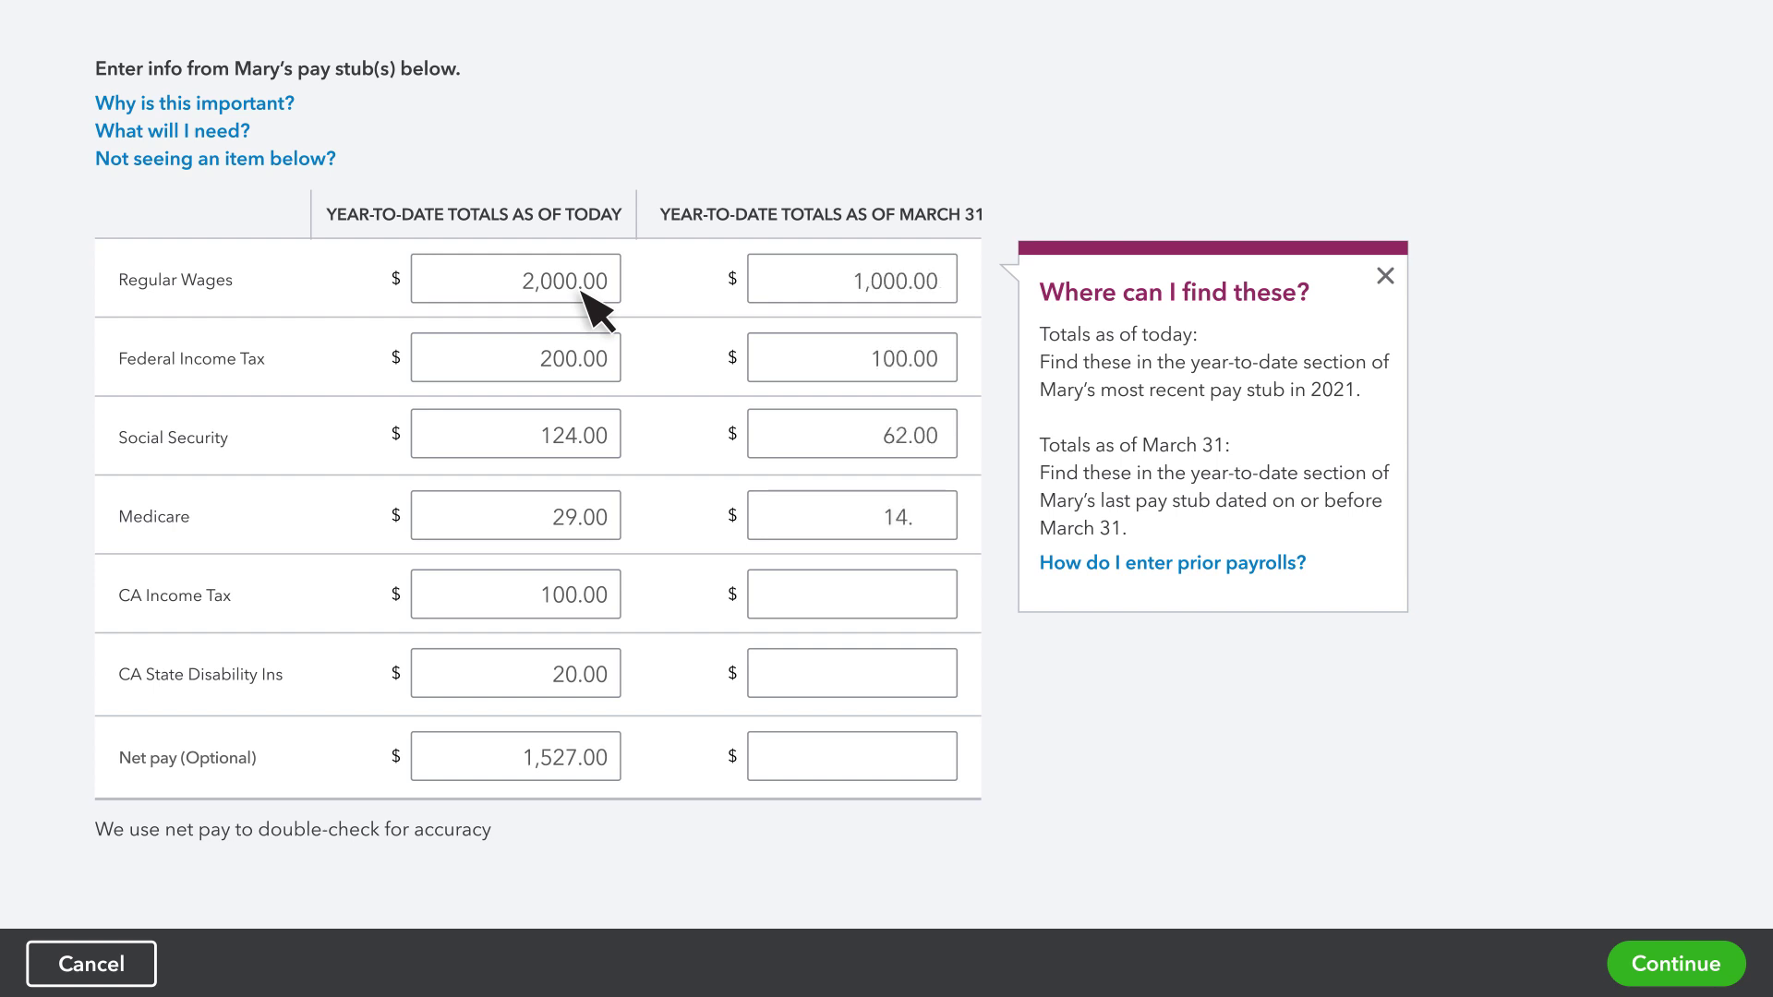
{"action": "type", "text": "50"}
{"action": "key", "text": "Tab"}
{"action": "type", "text": "50.00"}
{"action": "key", "text": "Tab"}
{"action": "type", "text": "10.00"}
{"action": "key", "text": "Tab"}
{"action": "type", "text": "763.50"}
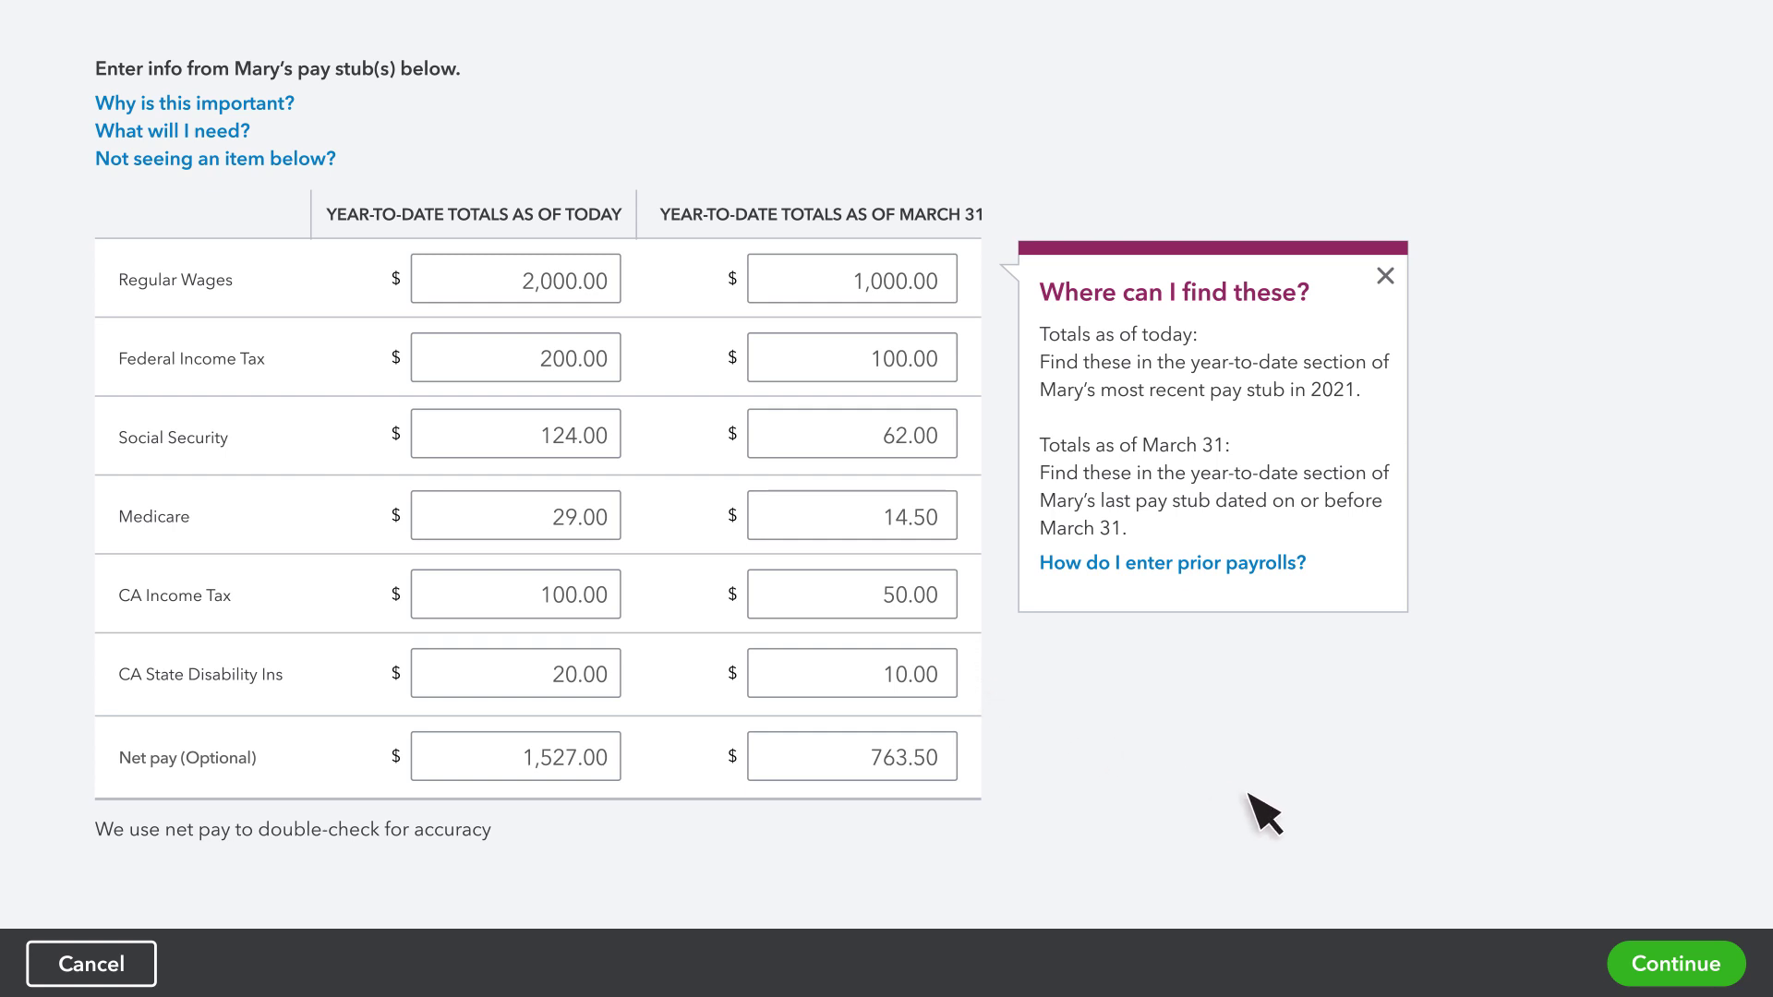
Step: Save the prior pay totals and finish the employee, returning to the list showing 1,527.00 YTD net pay
{"action": "left_click", "coordinate": [1690, 968]}
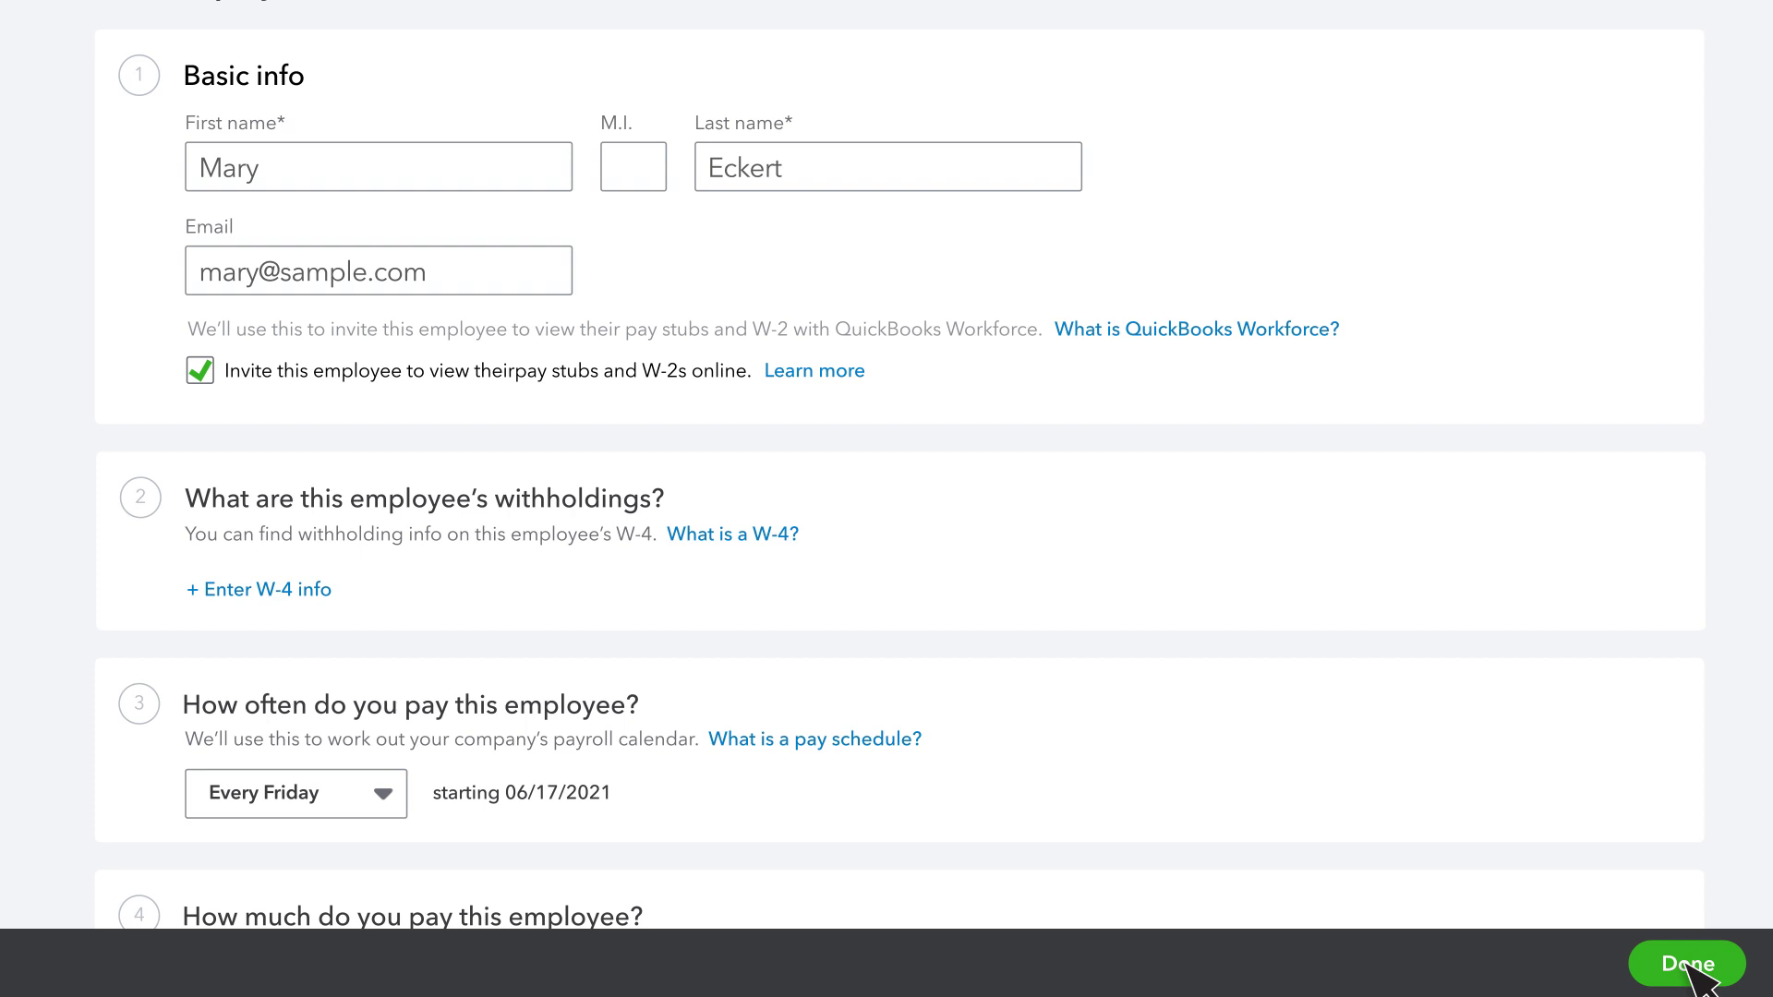
{"action": "left_click", "coordinate": [1688, 965]}
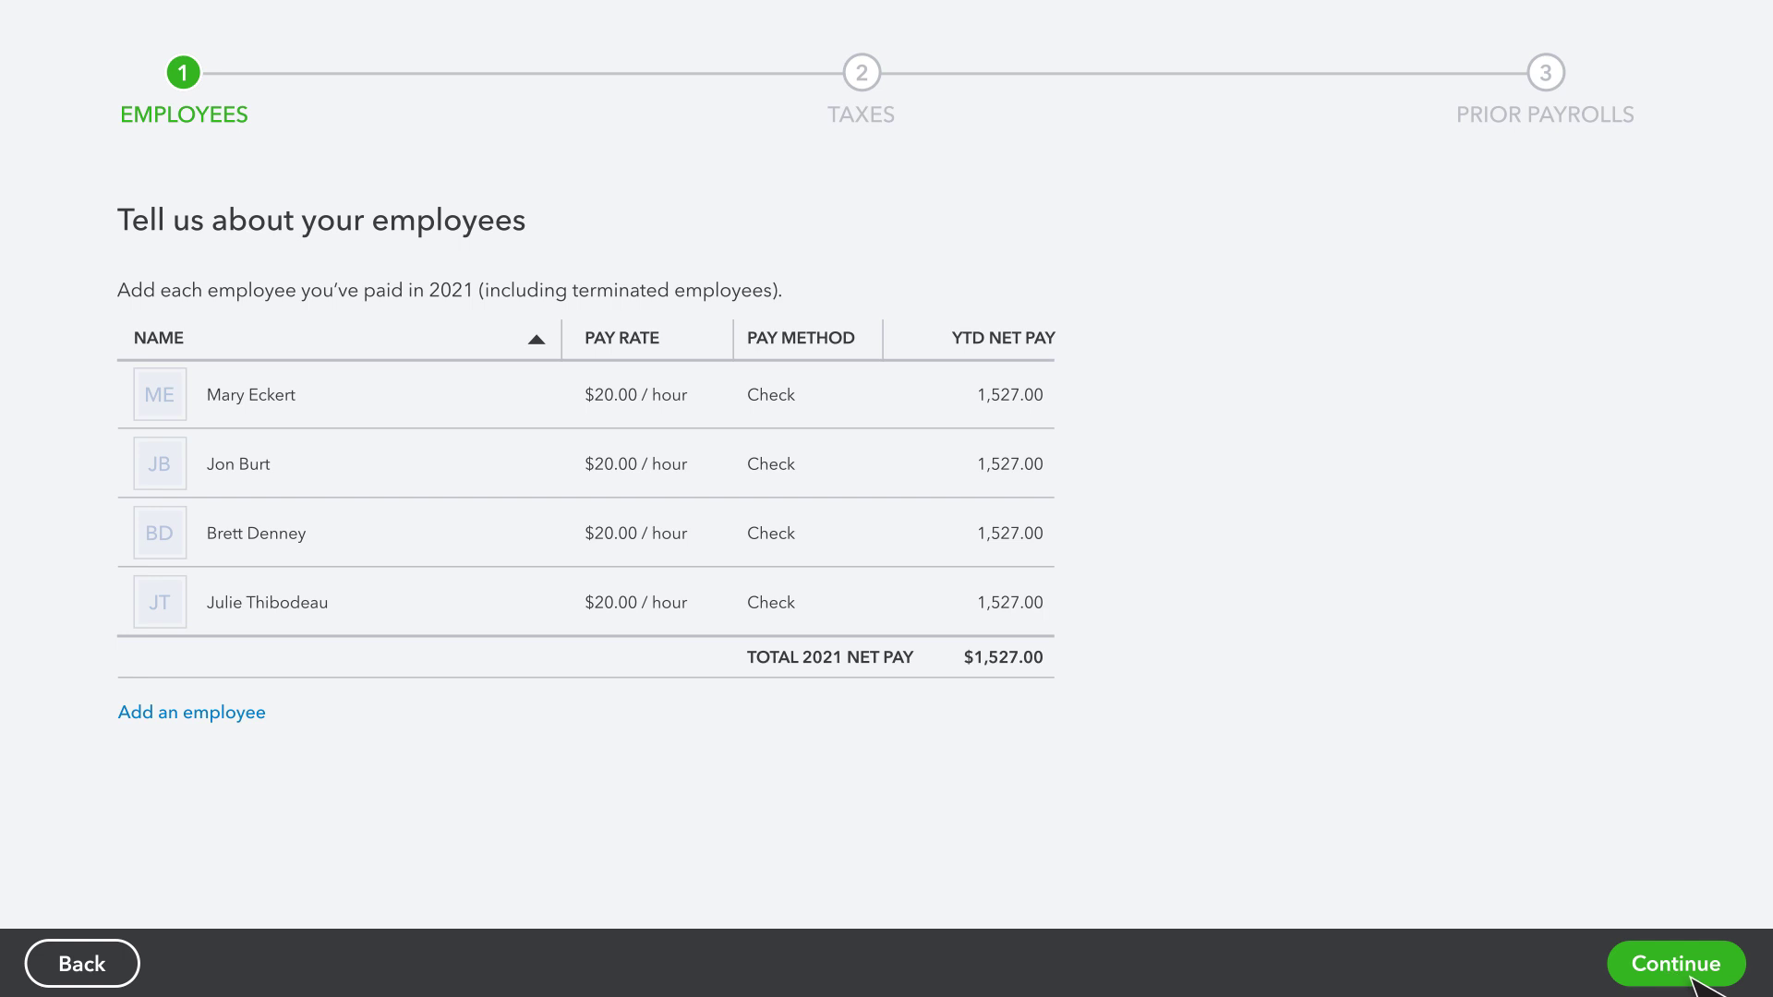
Step: Enter the tax filing name 'Craig's Landscaping' and use the company address for filings
{"action": "left_click", "coordinate": [1698, 984]}
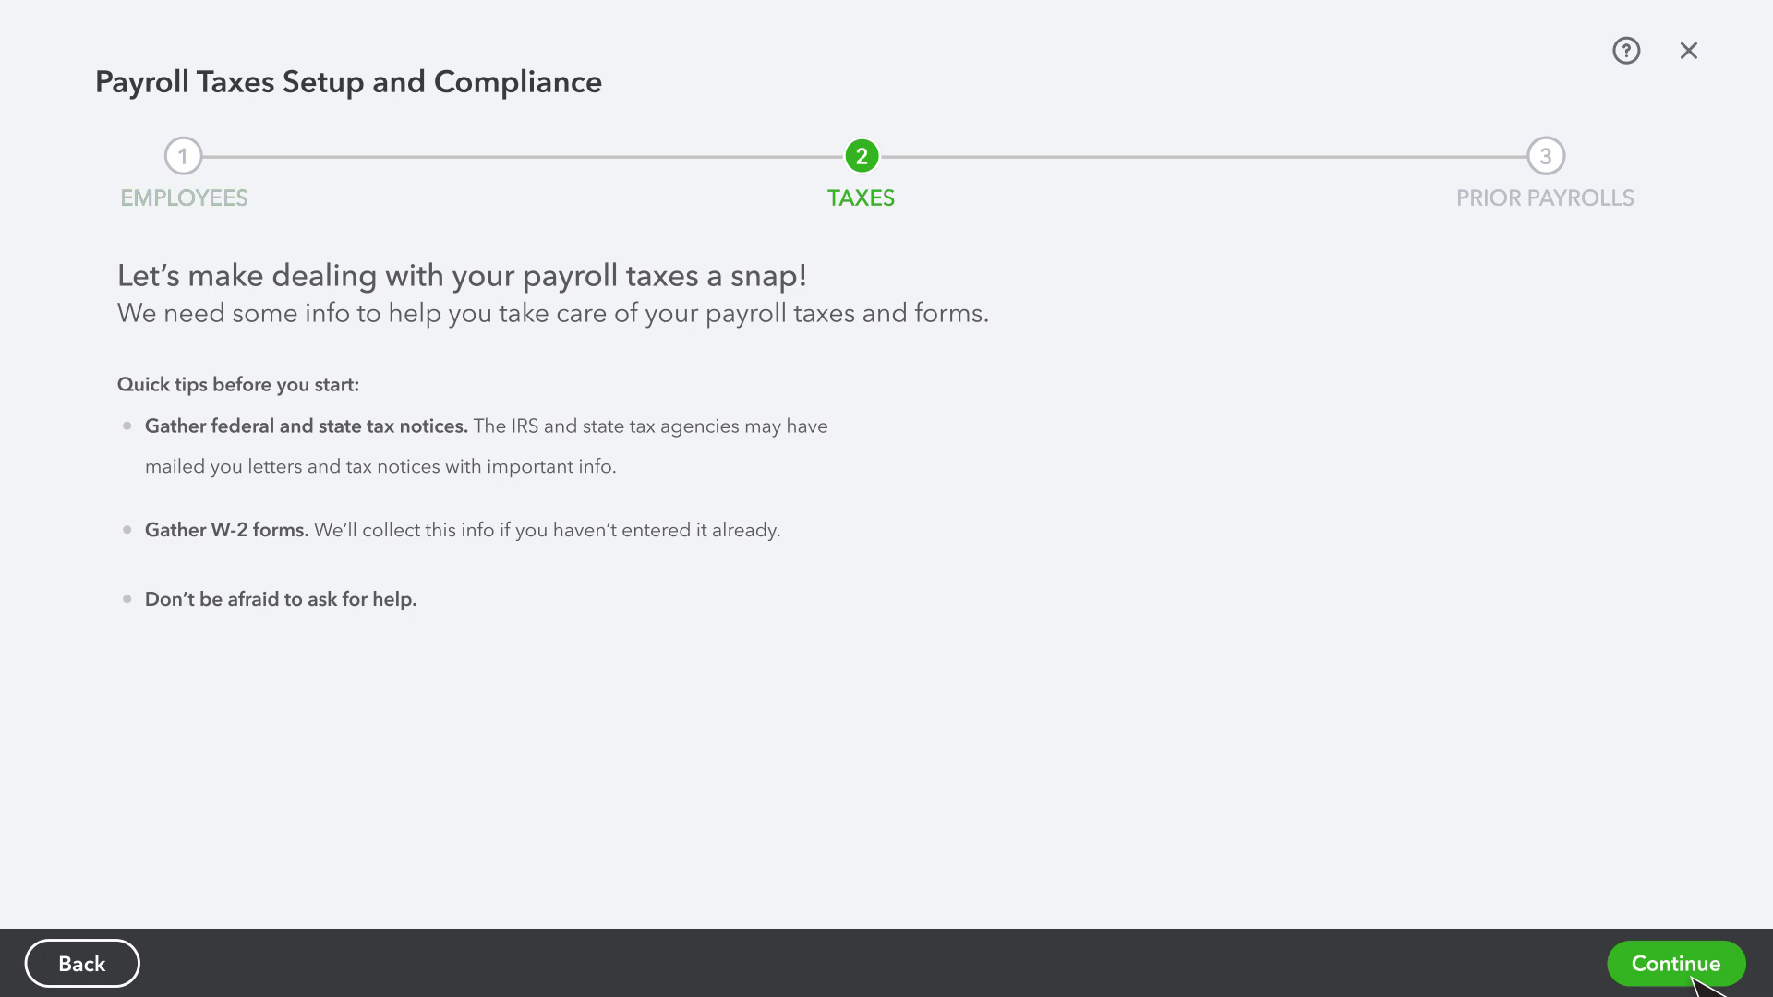
{"action": "left_click", "coordinate": [1695, 979]}
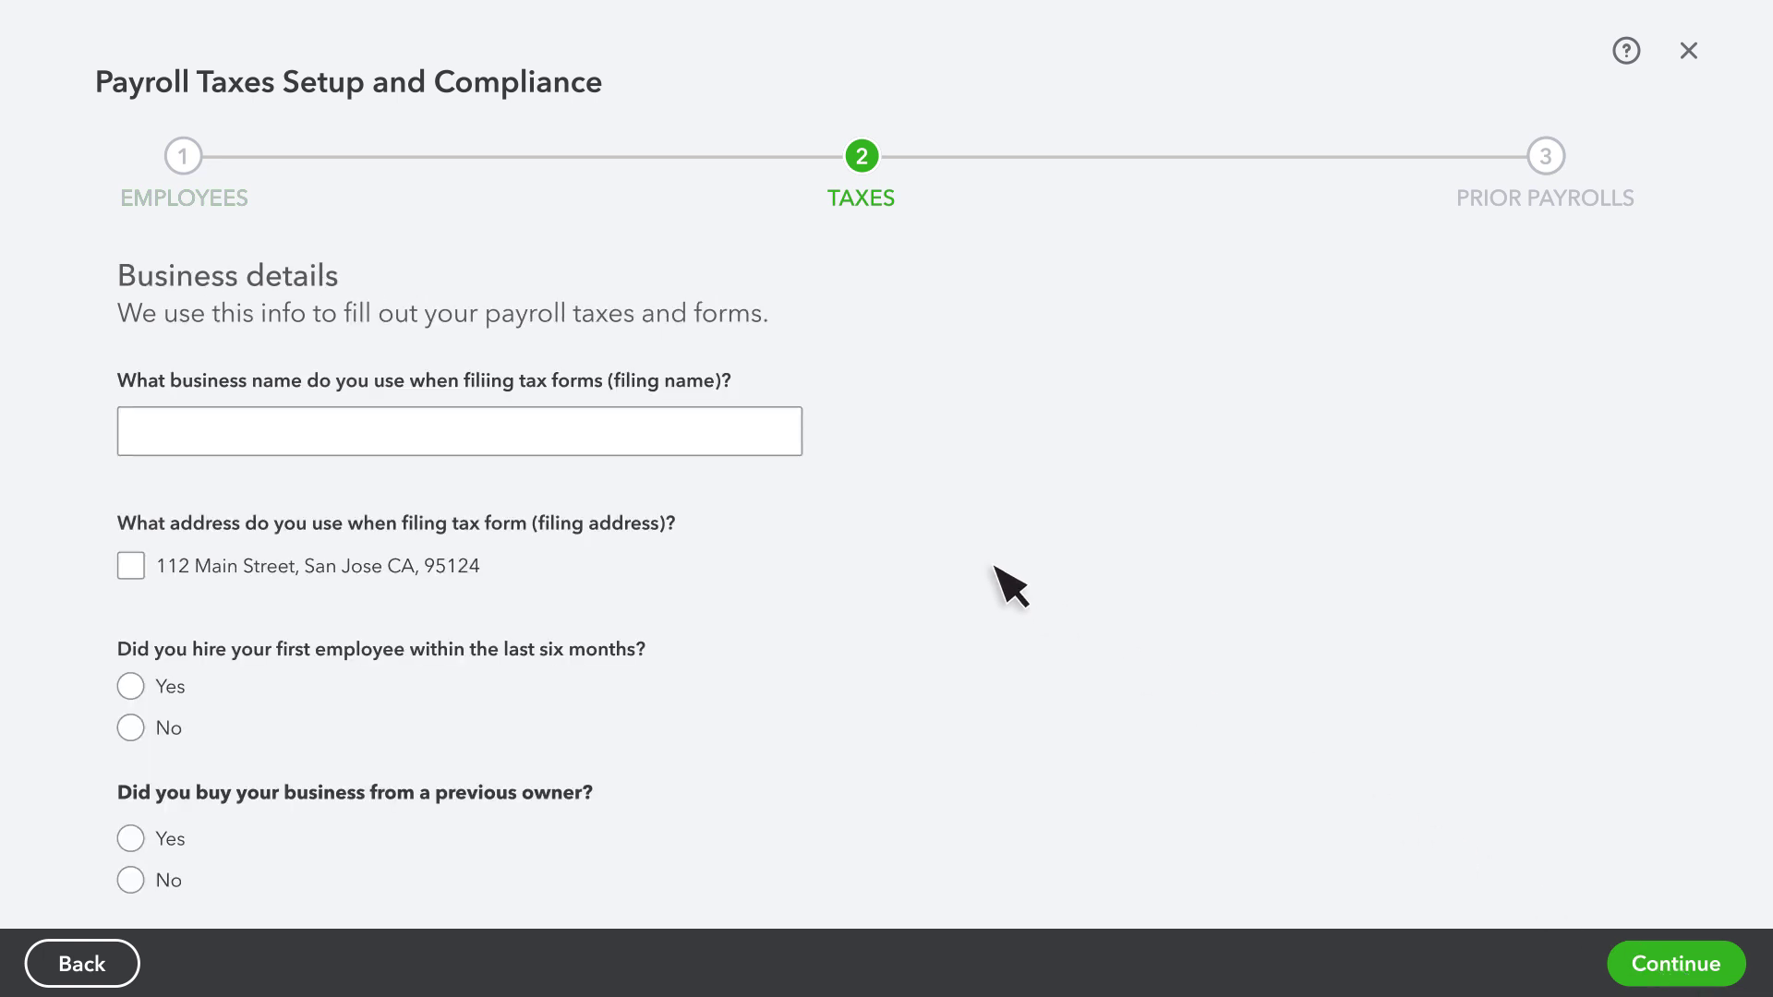
{"action": "left_click", "coordinate": [786, 442]}
{"action": "type", "text": "Craig's Landscaping"}
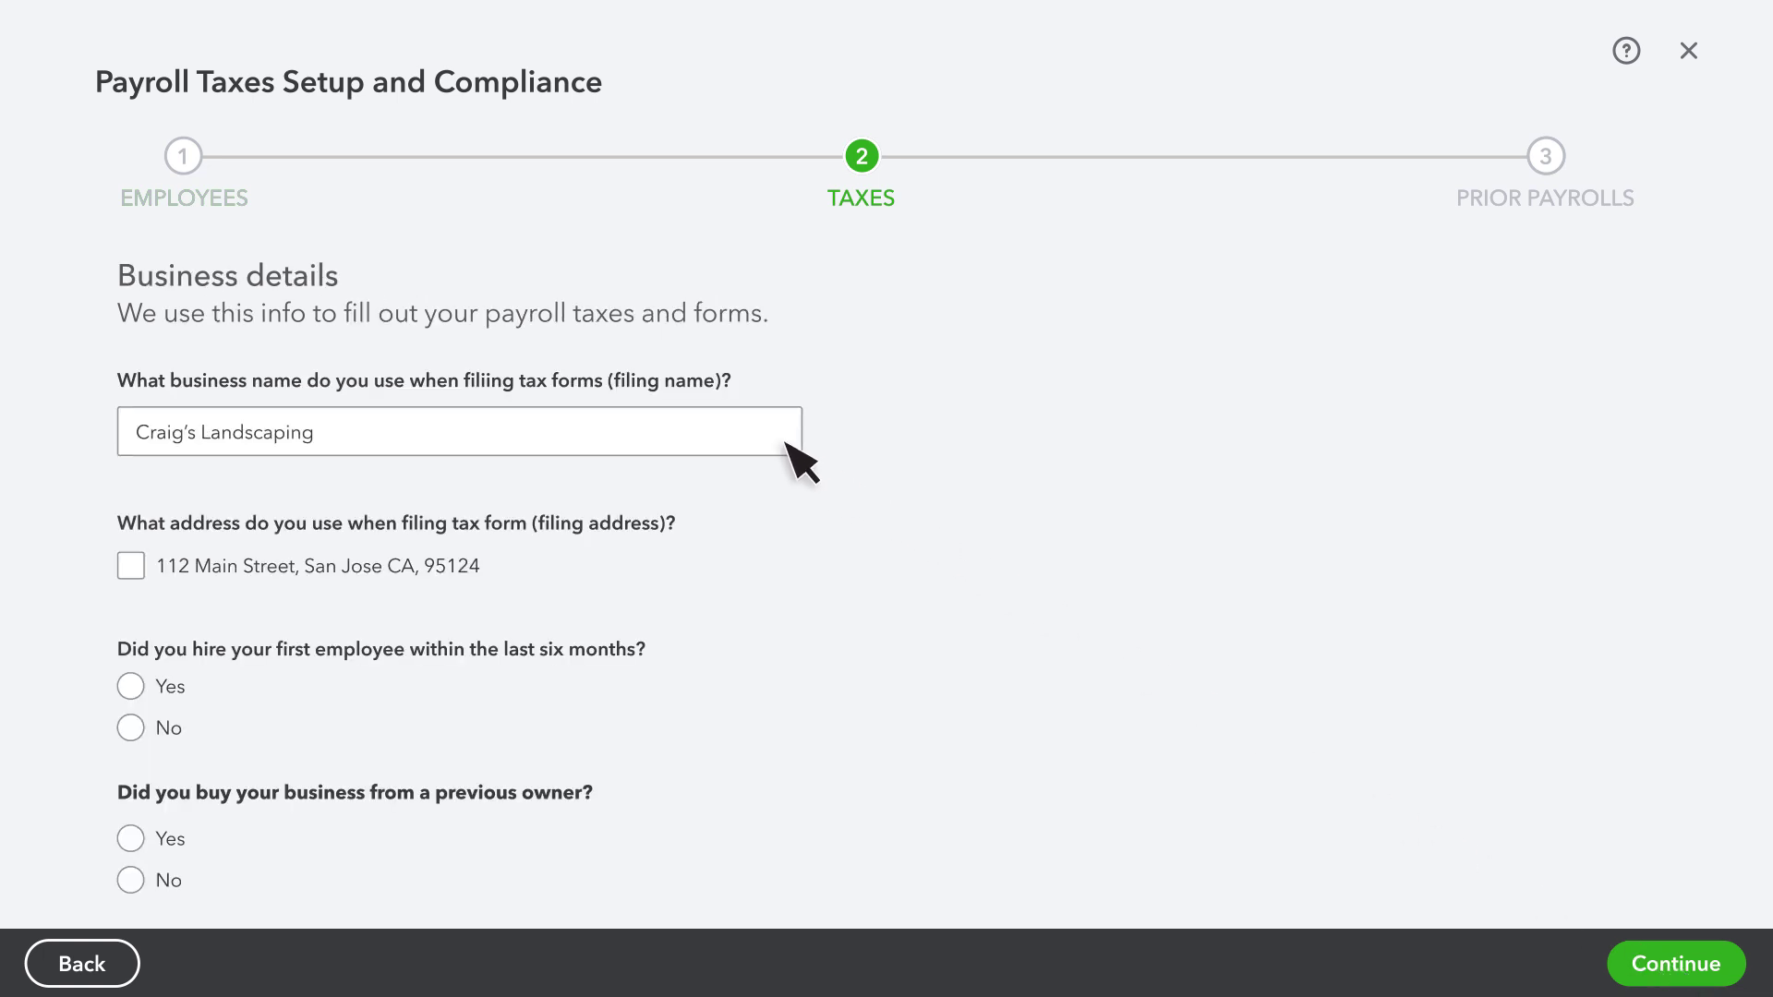
{"action": "left_click", "coordinate": [131, 566]}
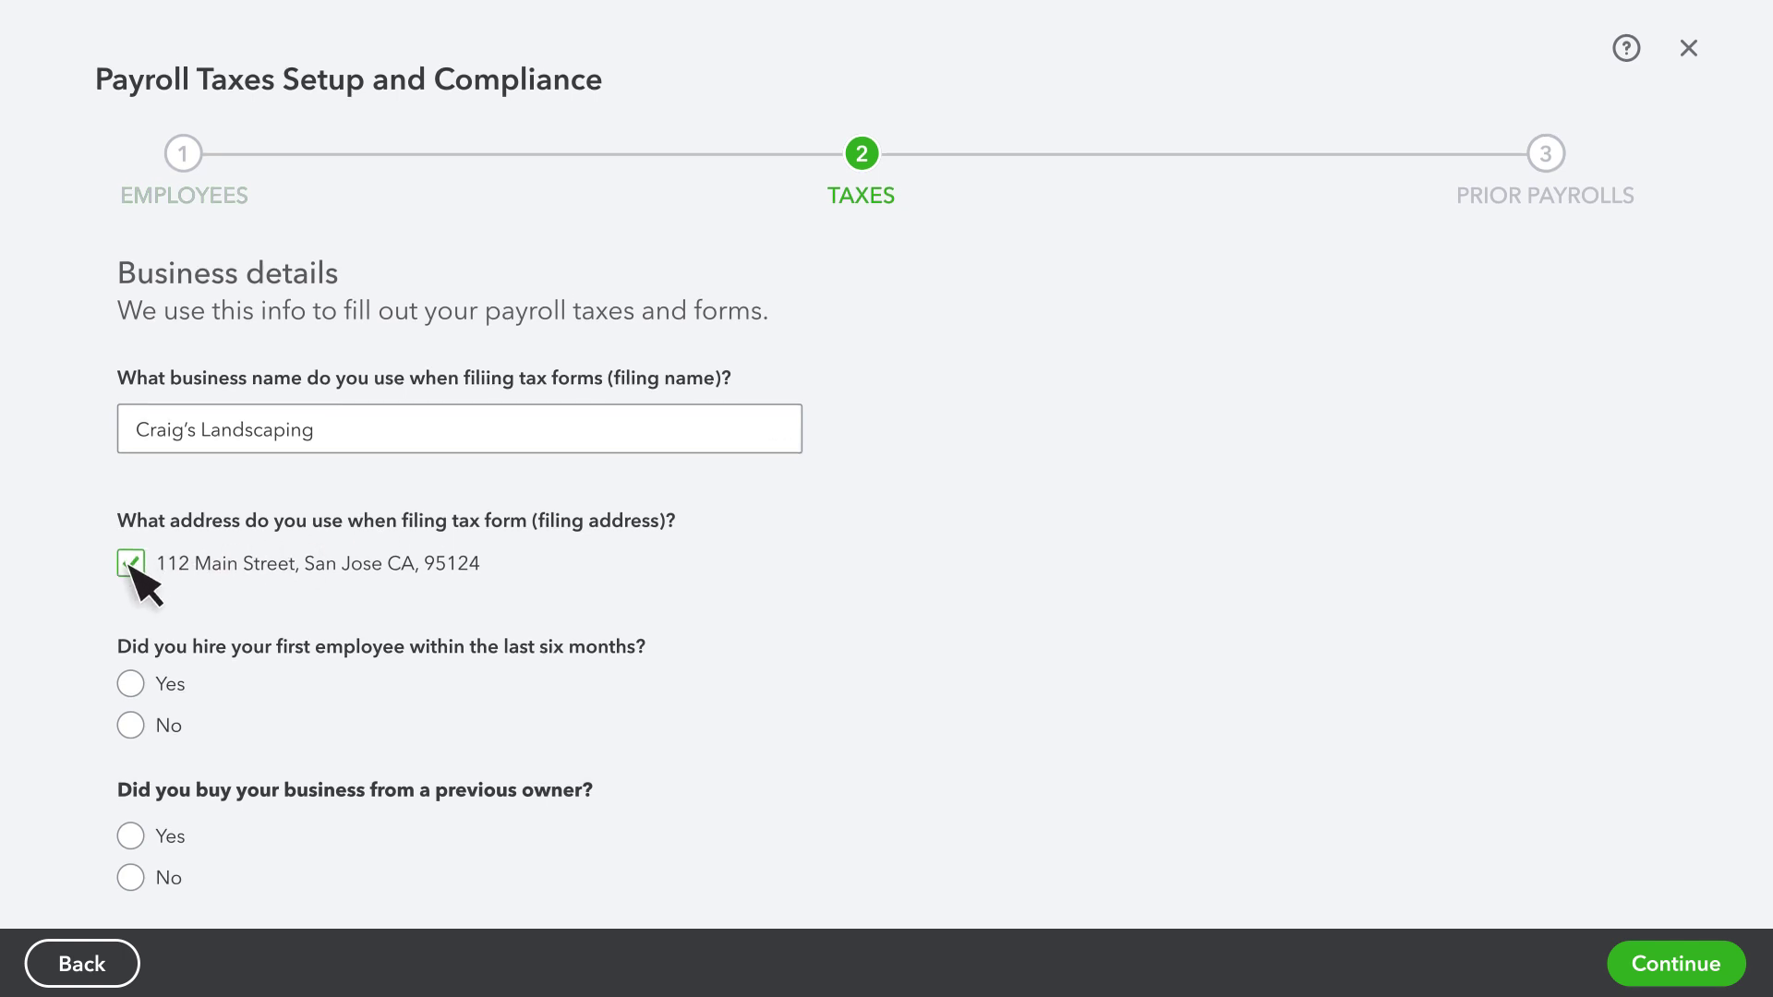
Step: Answer Yes to recently hiring the first employee and No to buying the business
{"action": "scroll", "coordinate": [144, 554], "scroll_direction": "down", "scroll_amount": 4}
{"action": "left_click", "coordinate": [134, 334]}
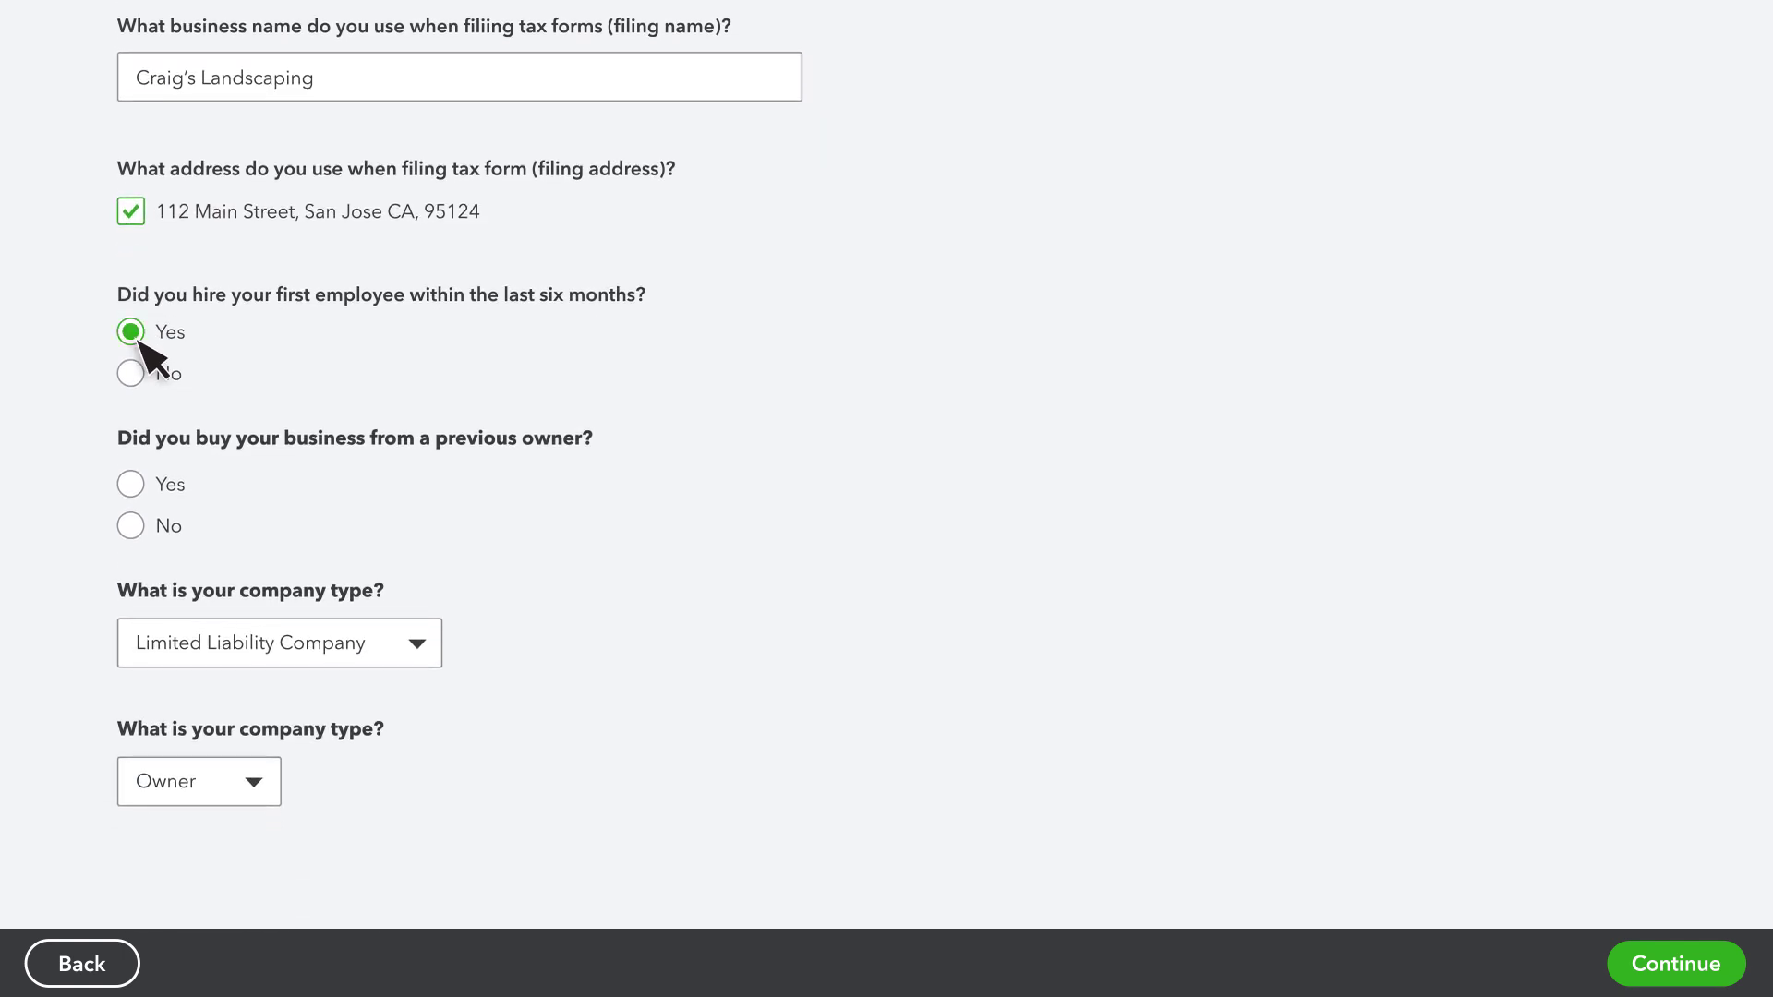
{"action": "left_click", "coordinate": [131, 526]}
{"action": "left_click", "coordinate": [1653, 975]}
Step: Enter the federal EIN, accept workers comp offers, choose Owner title, Semi-weekly deposits, not a non-profit
{"action": "left_click", "coordinate": [131, 384]}
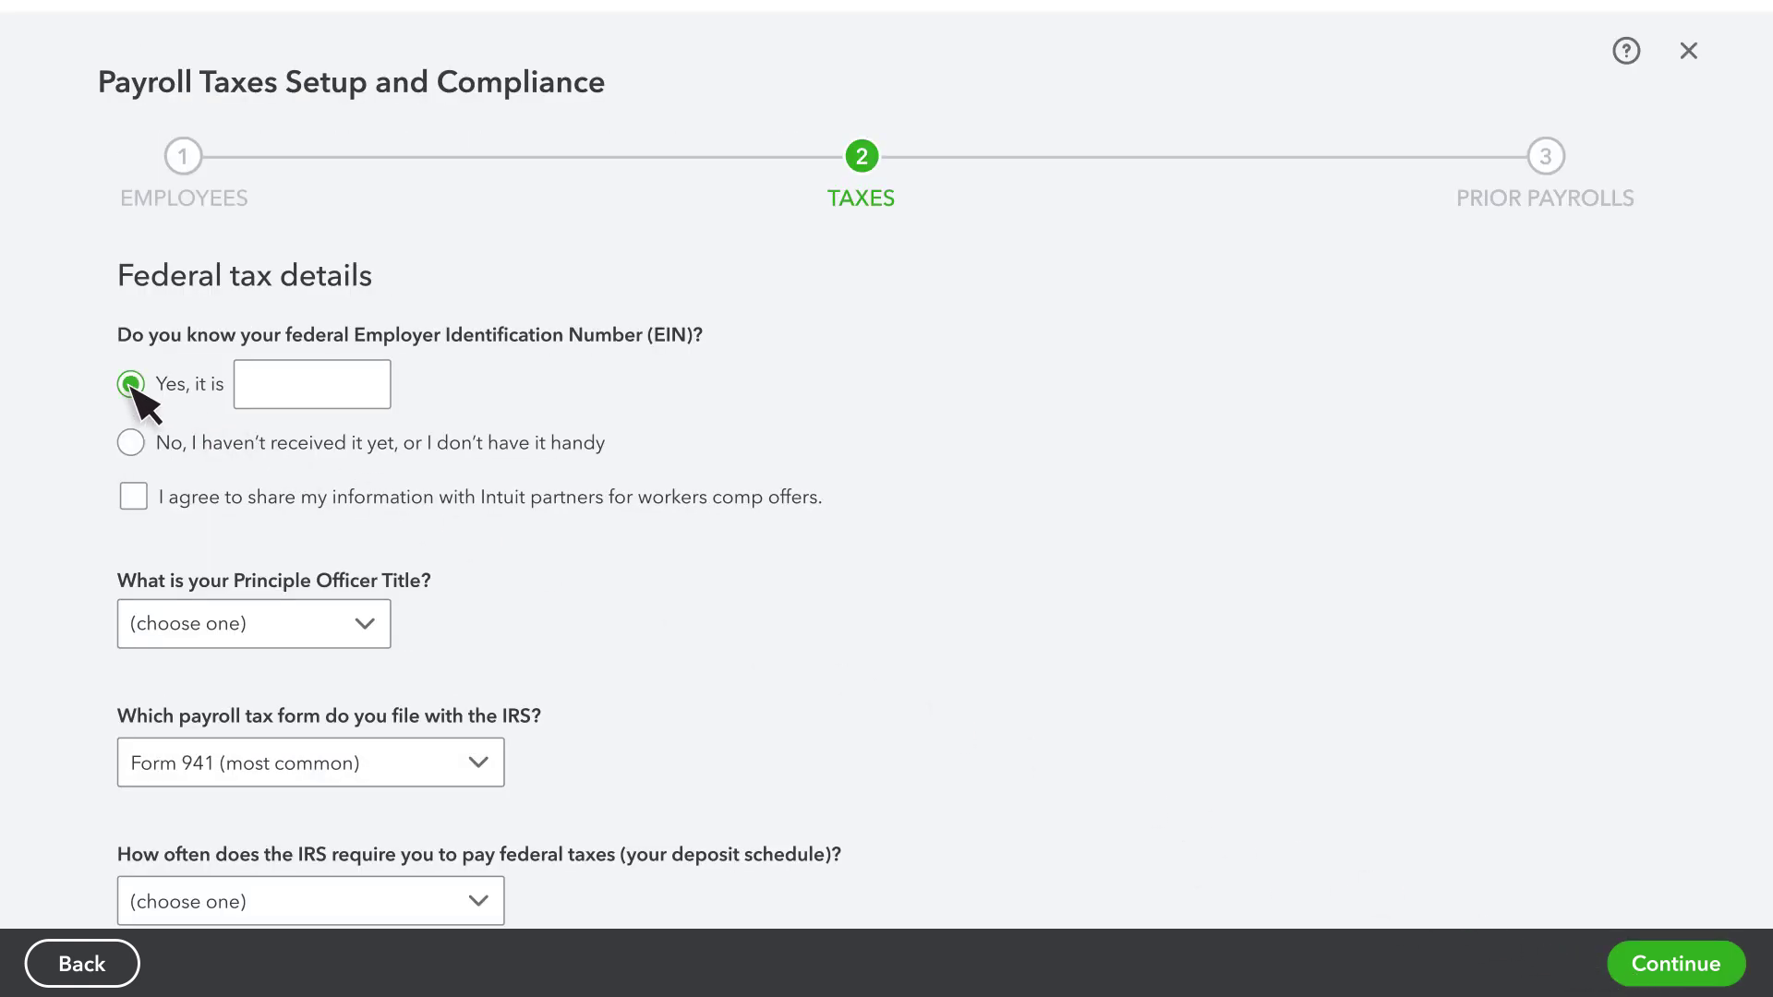
{"action": "type", "text": "23-1234567"}
{"action": "left_click", "coordinate": [133, 497]}
{"action": "left_click", "coordinate": [365, 624]}
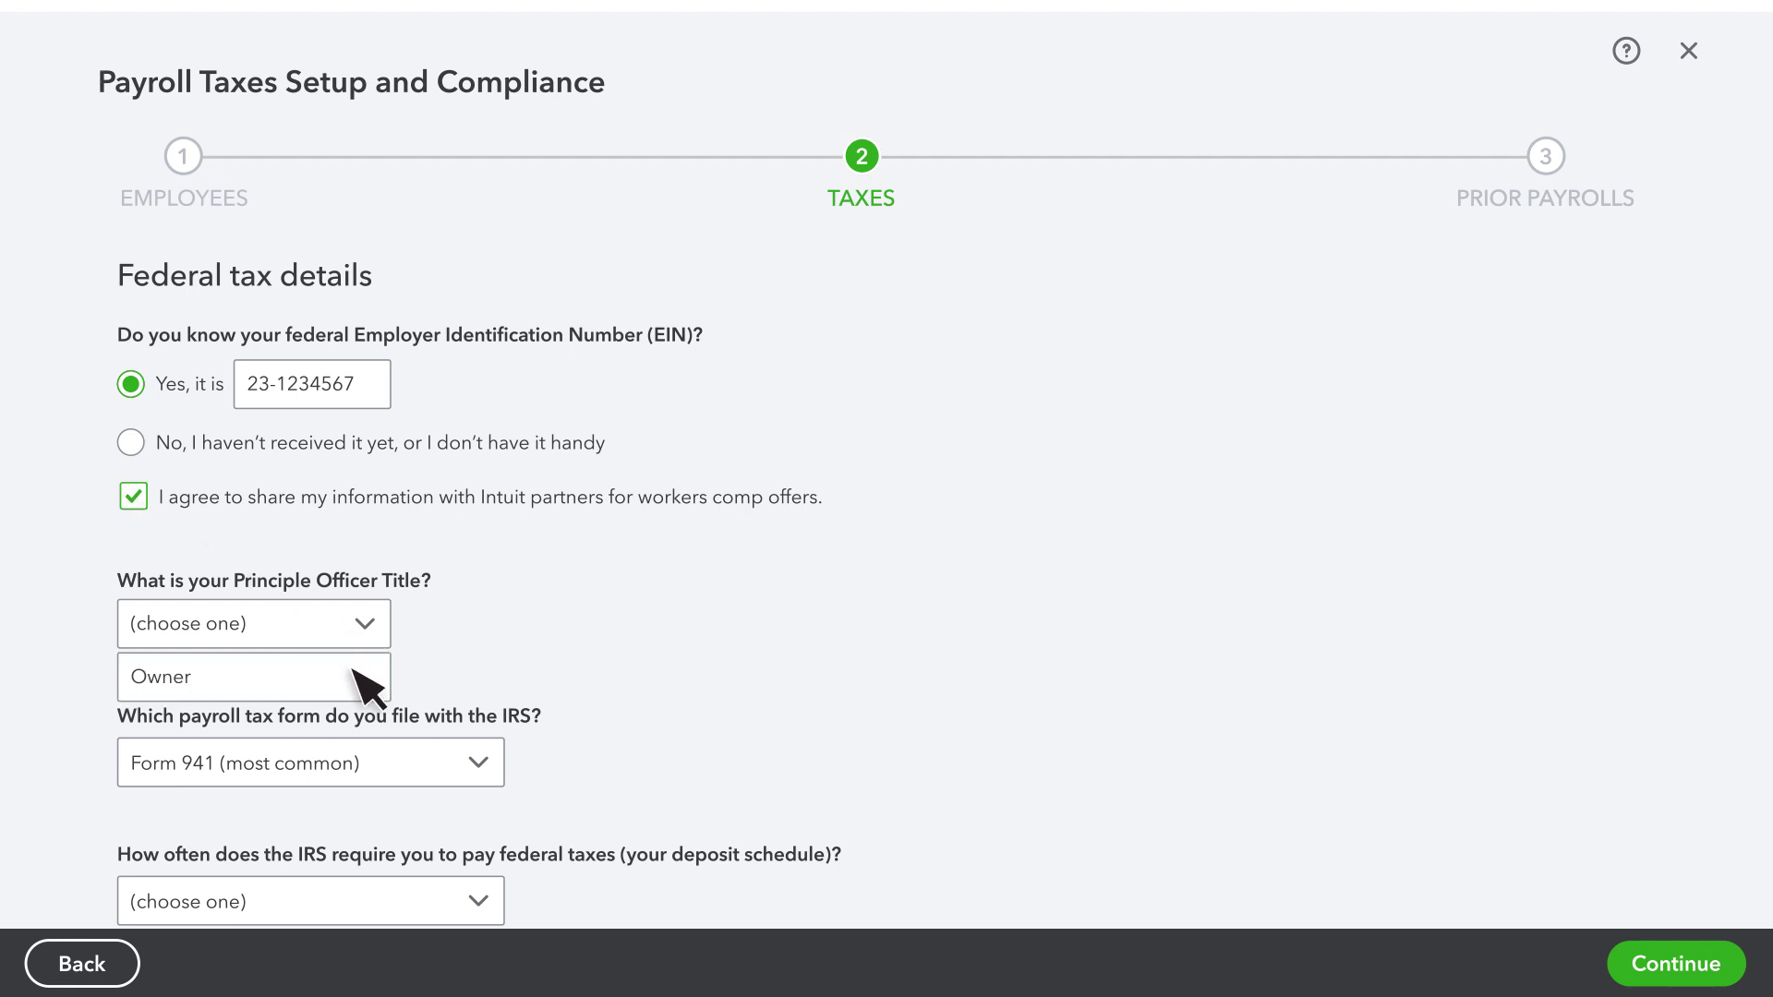
{"action": "left_click", "coordinate": [362, 684]}
{"action": "scroll", "coordinate": [384, 566], "scroll_direction": "down", "scroll_amount": 3}
{"action": "left_click", "coordinate": [478, 667]}
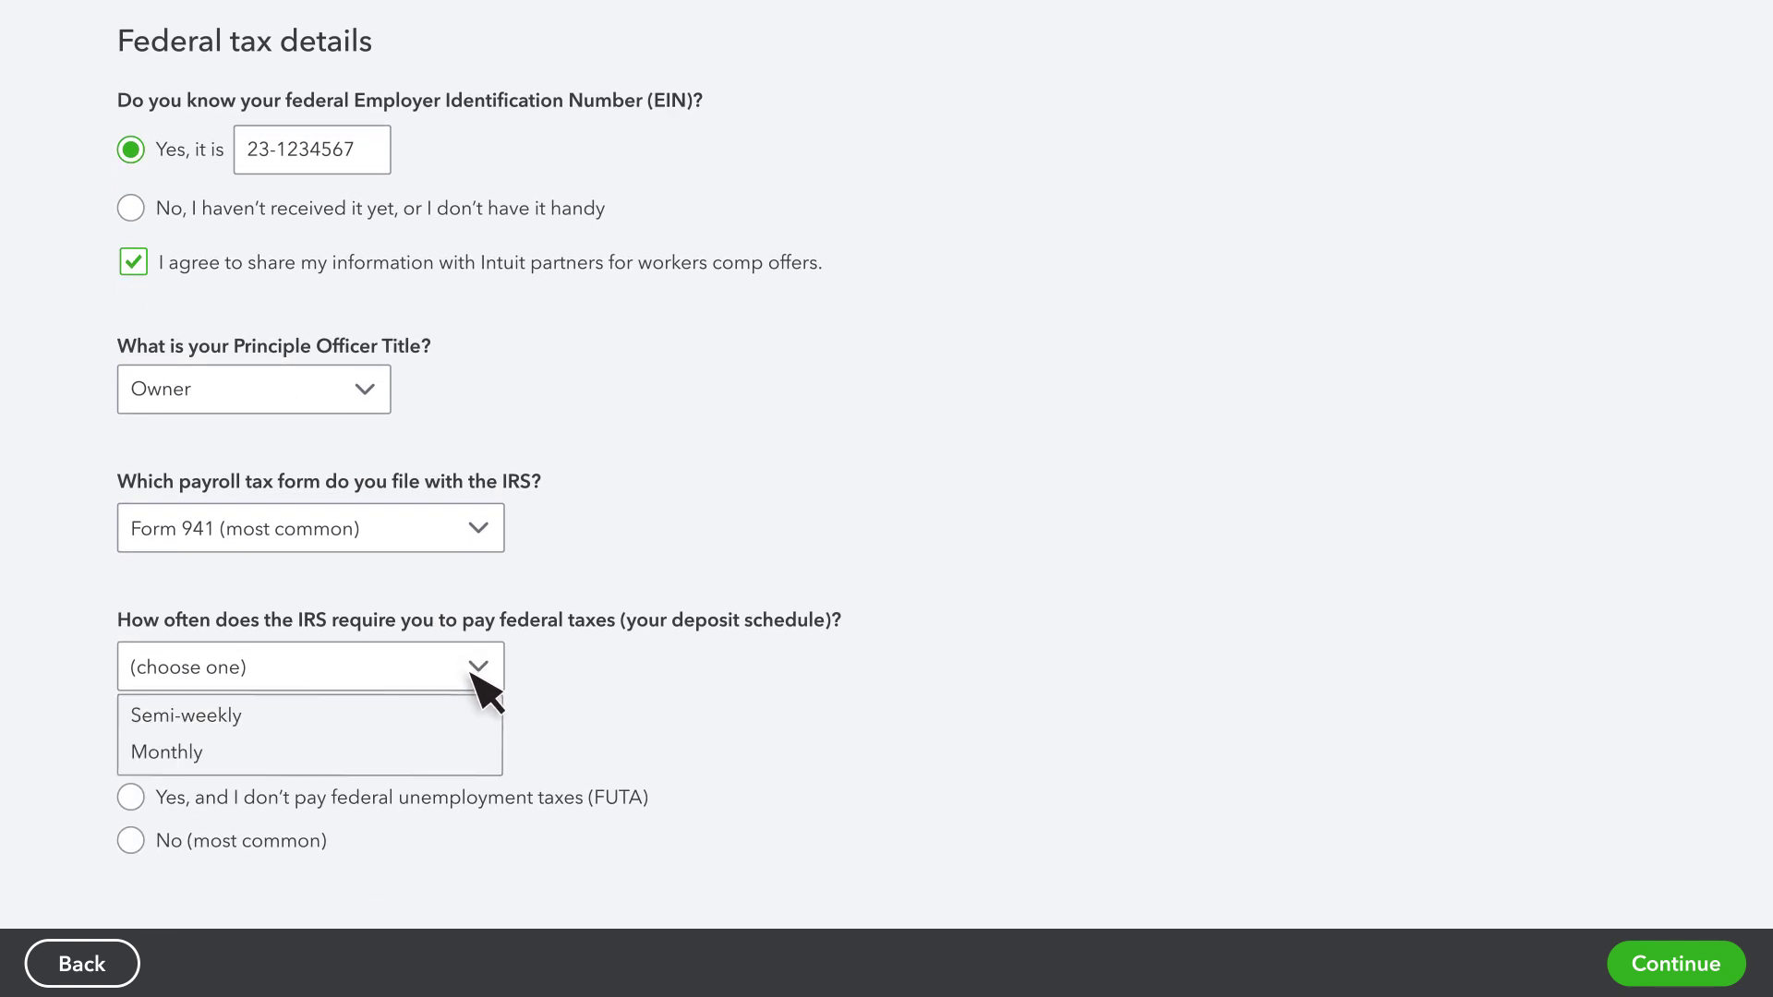
{"action": "left_click", "coordinate": [471, 715]}
{"action": "left_click", "coordinate": [131, 840]}
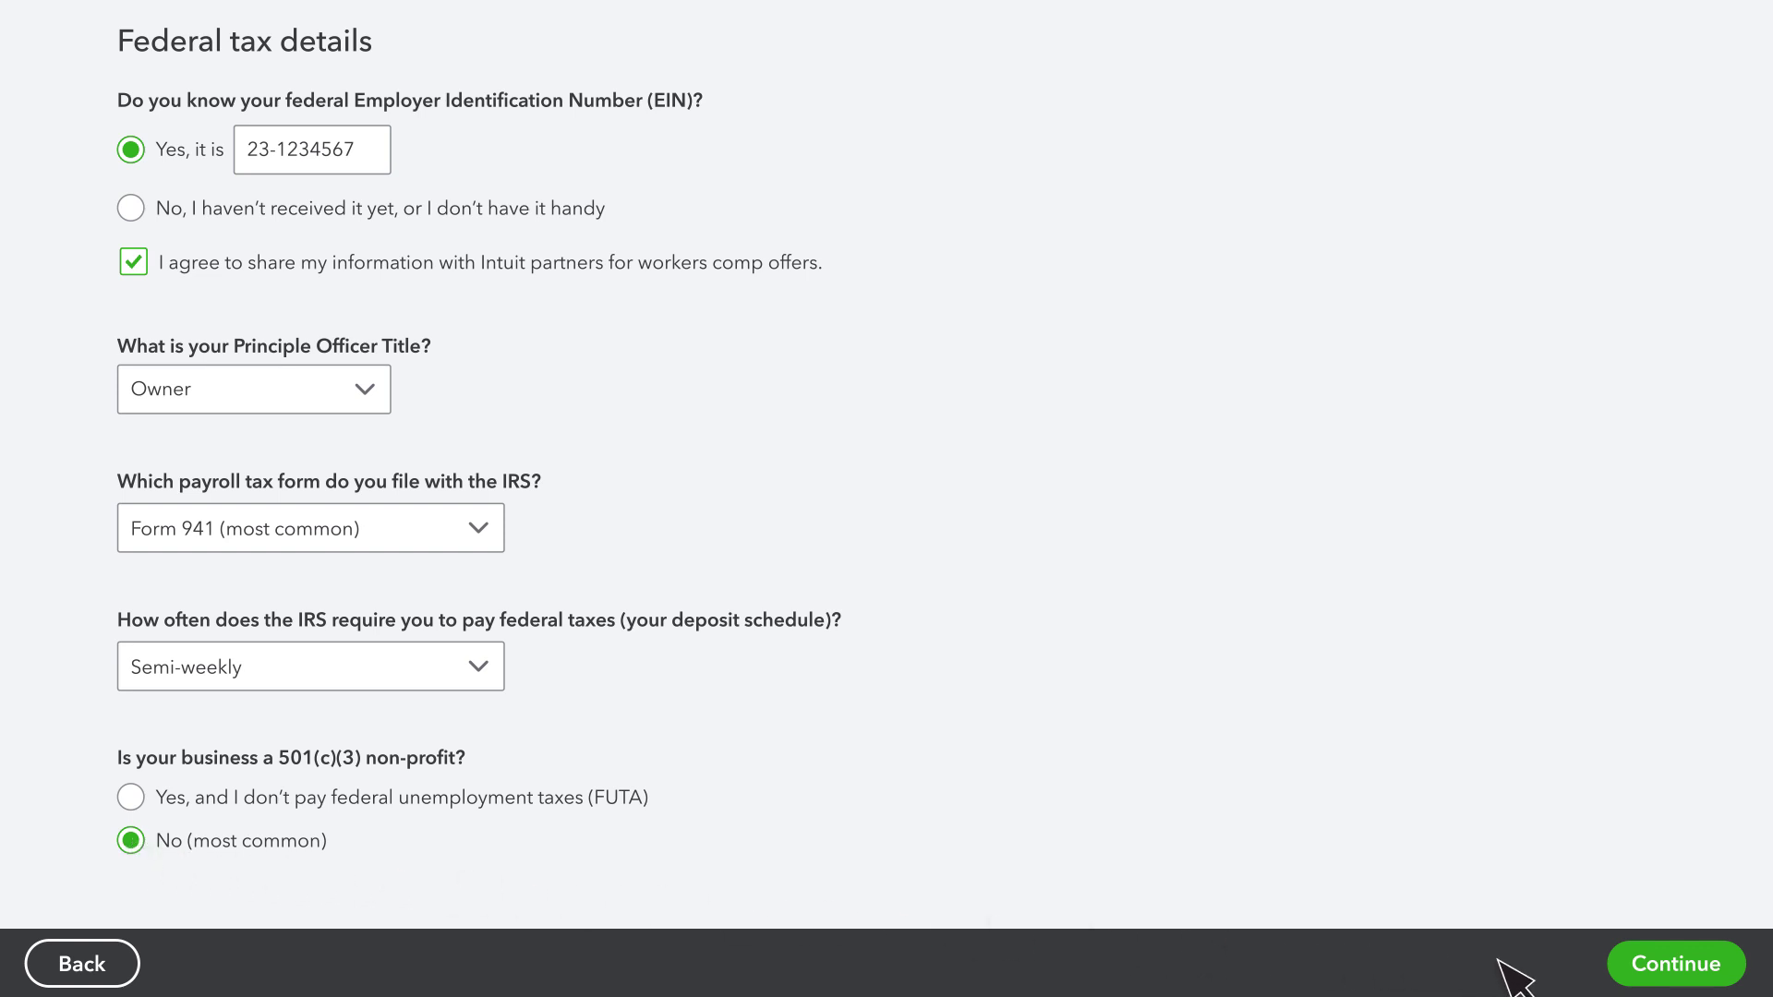
{"action": "left_click", "coordinate": [1663, 973]}
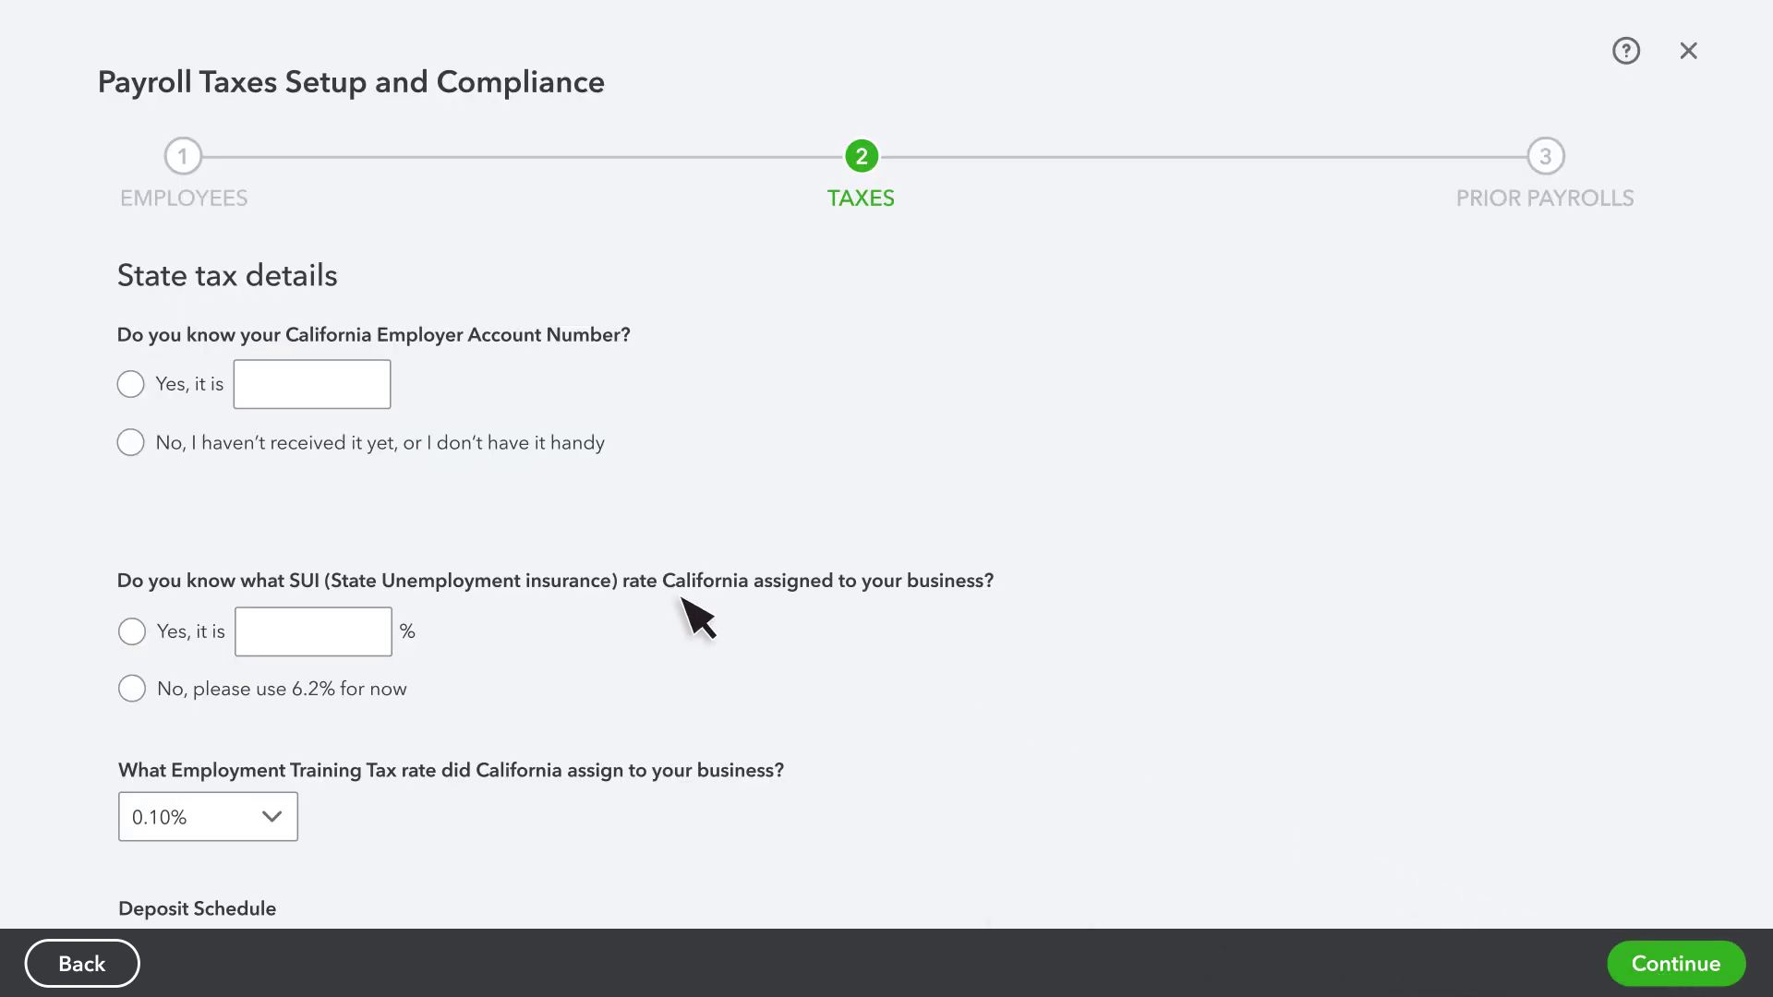
Step: Enter the California employer account number, 3.4% SUI rate and Semi-weekly state deposit schedule
{"action": "left_click", "coordinate": [131, 385]}
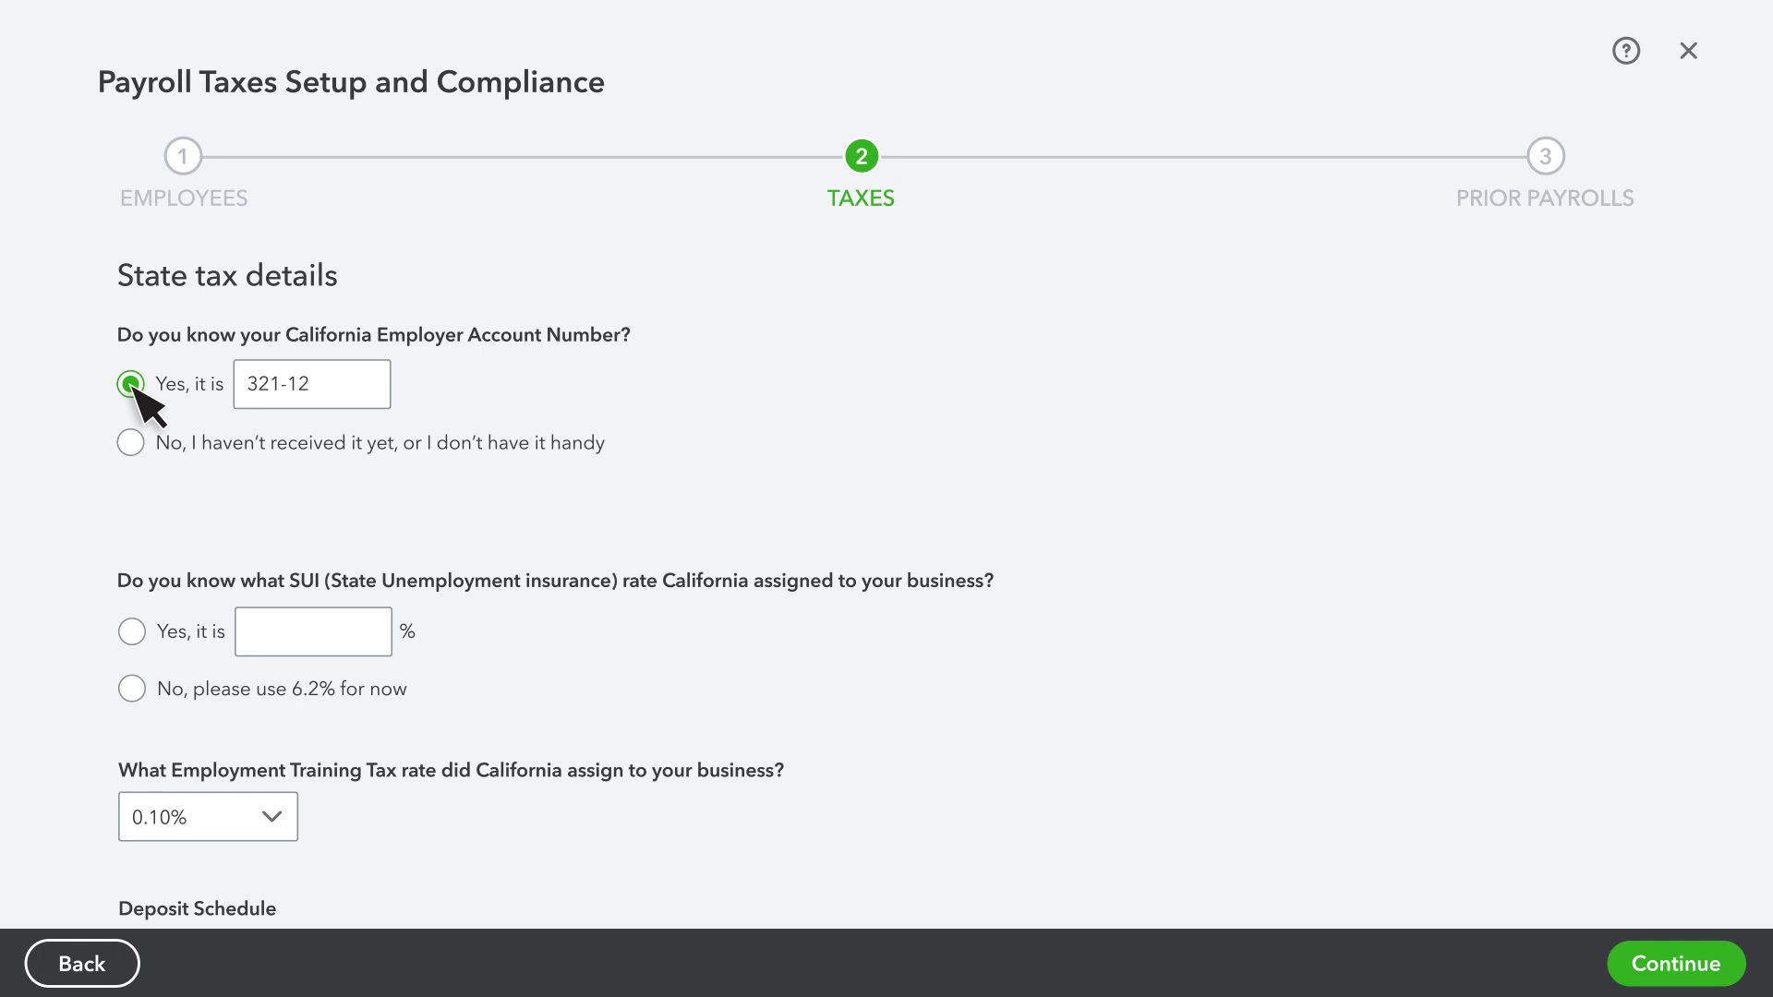
{"action": "type", "text": "-1"}
{"action": "scroll", "coordinate": [140, 405], "scroll_direction": "down", "scroll_amount": 3}
{"action": "left_click", "coordinate": [132, 397]}
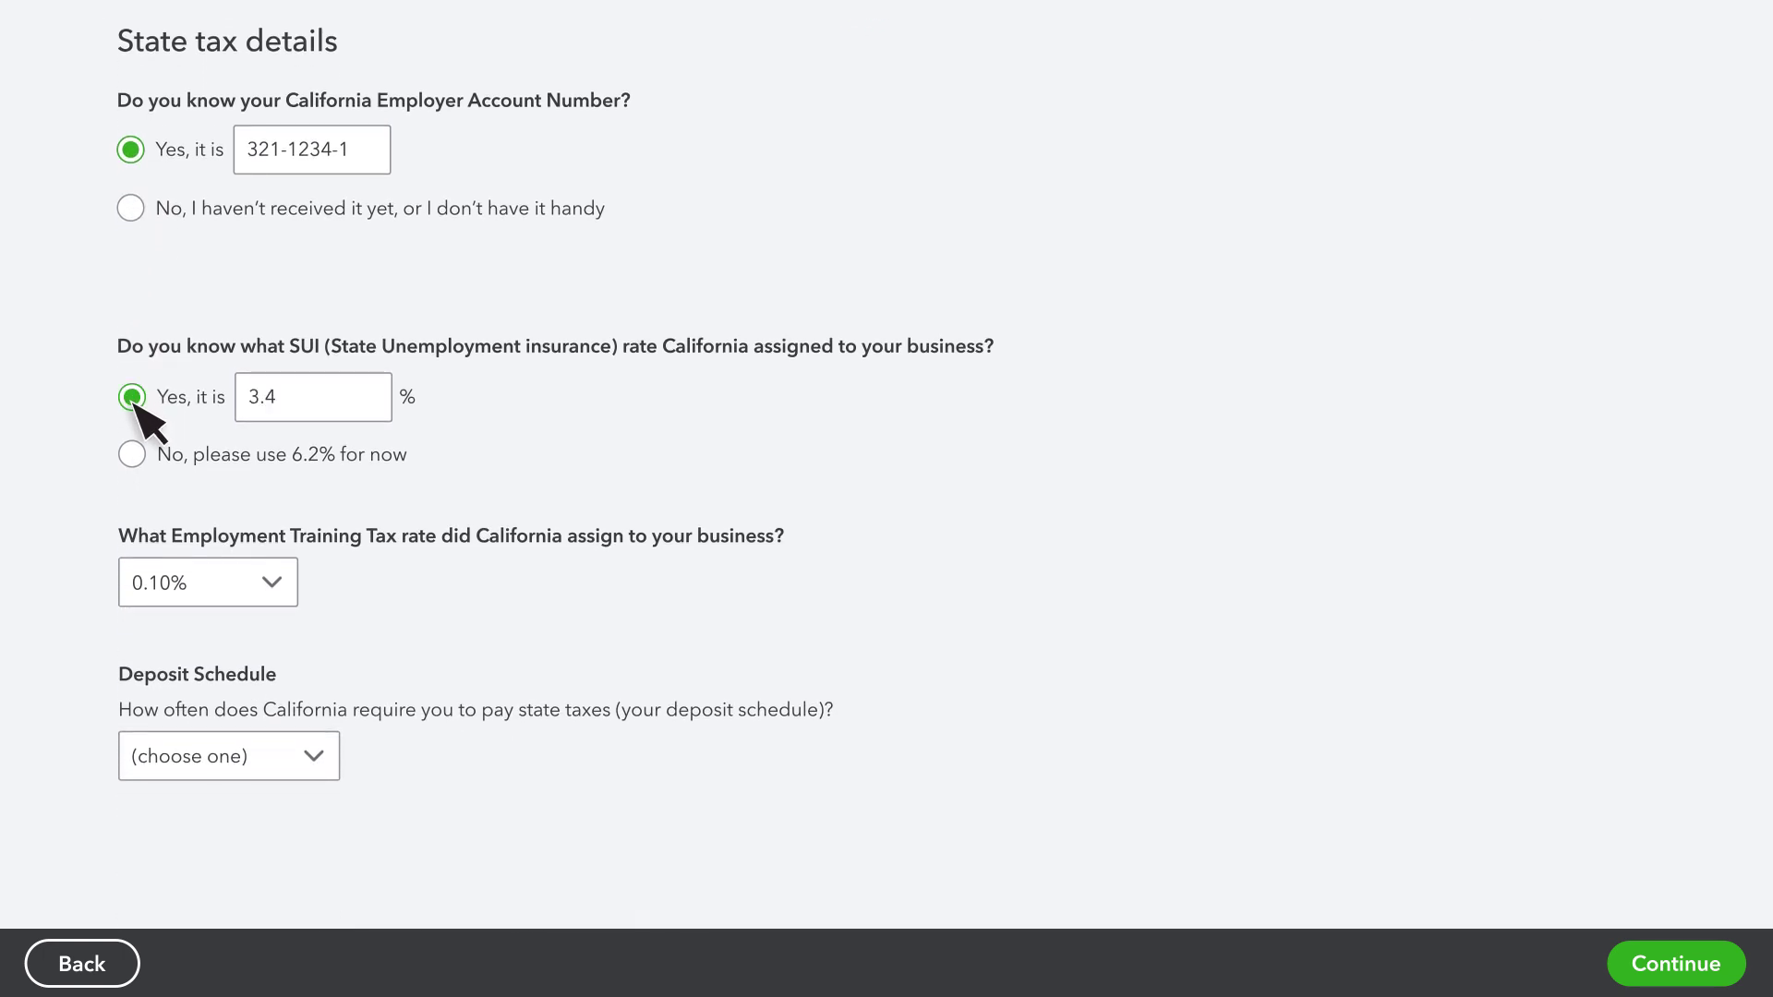
{"action": "left_click", "coordinate": [314, 759]}
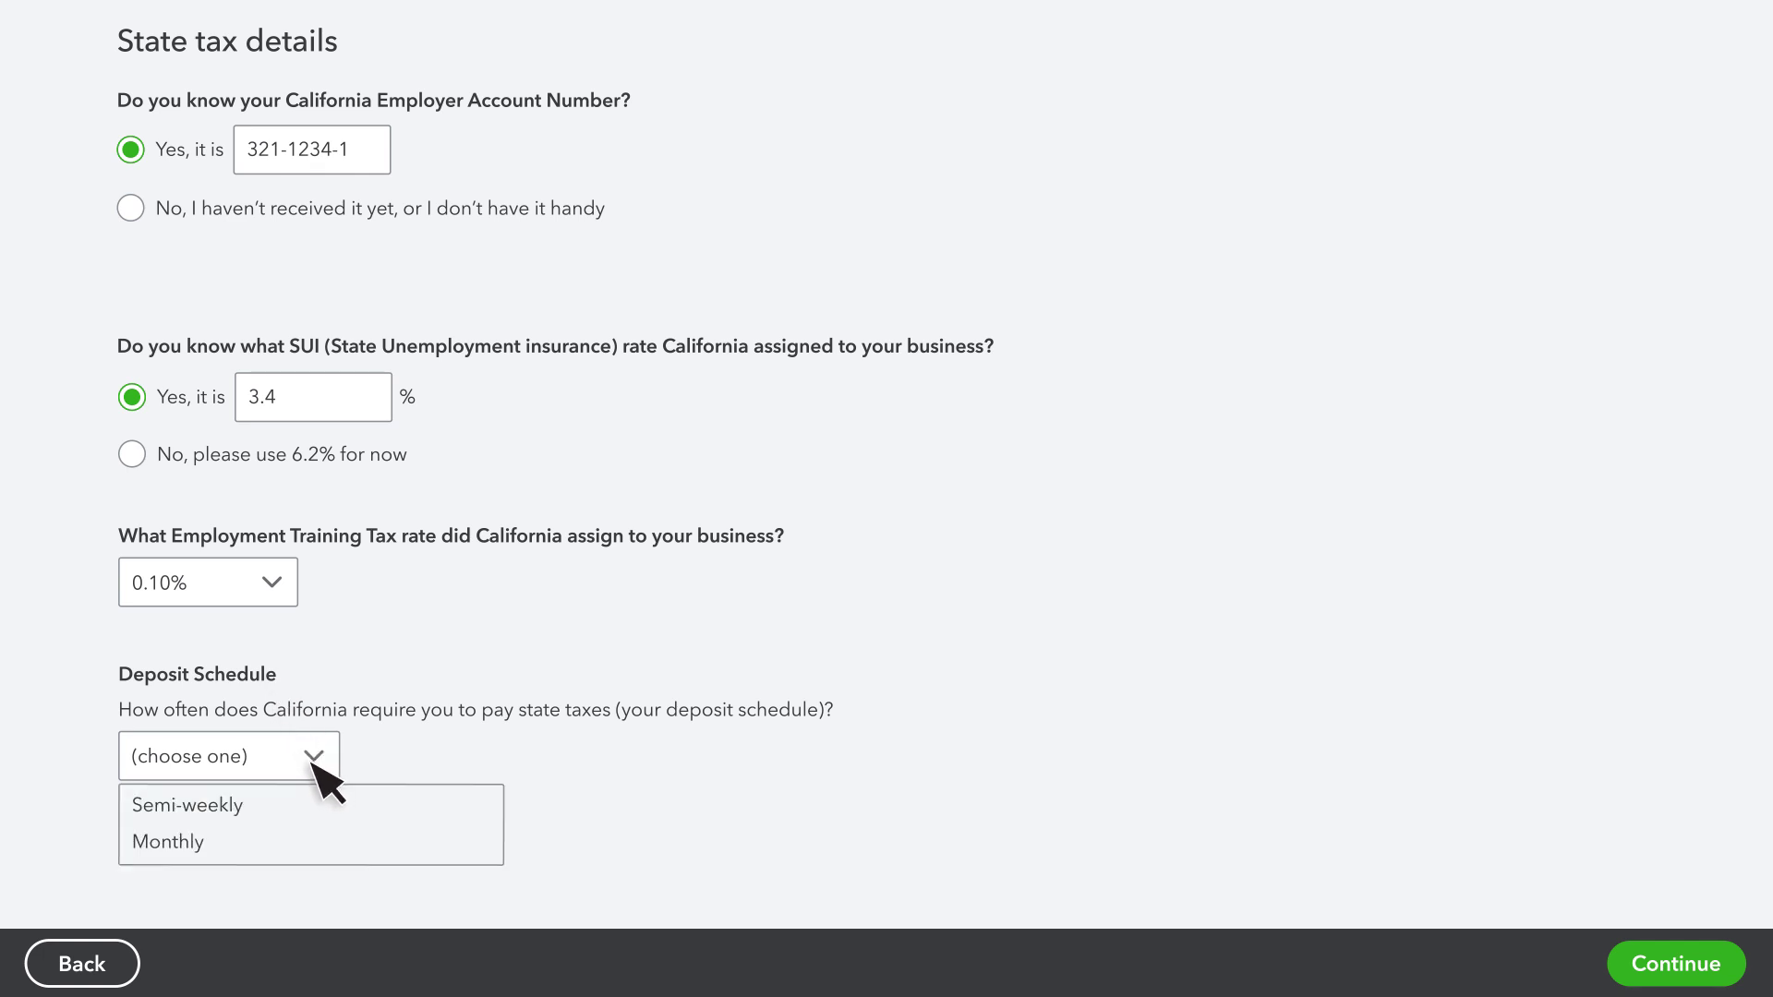
{"action": "left_click", "coordinate": [258, 809]}
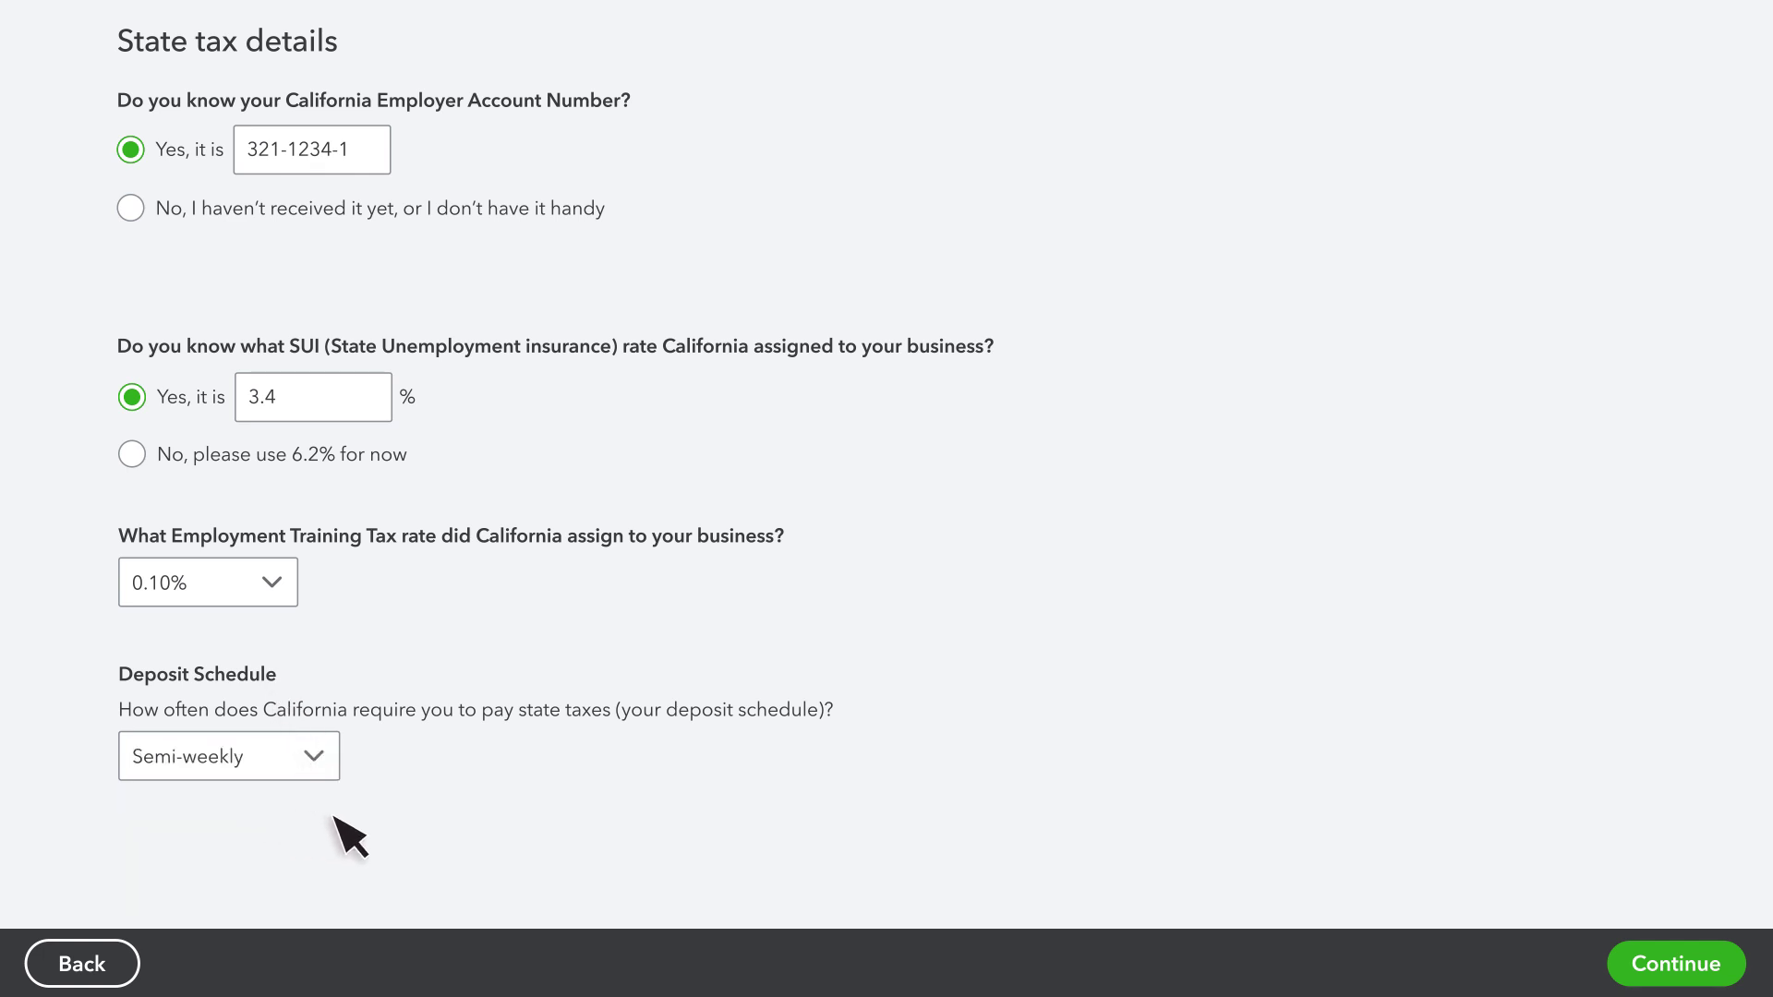
{"action": "left_click", "coordinate": [1686, 964]}
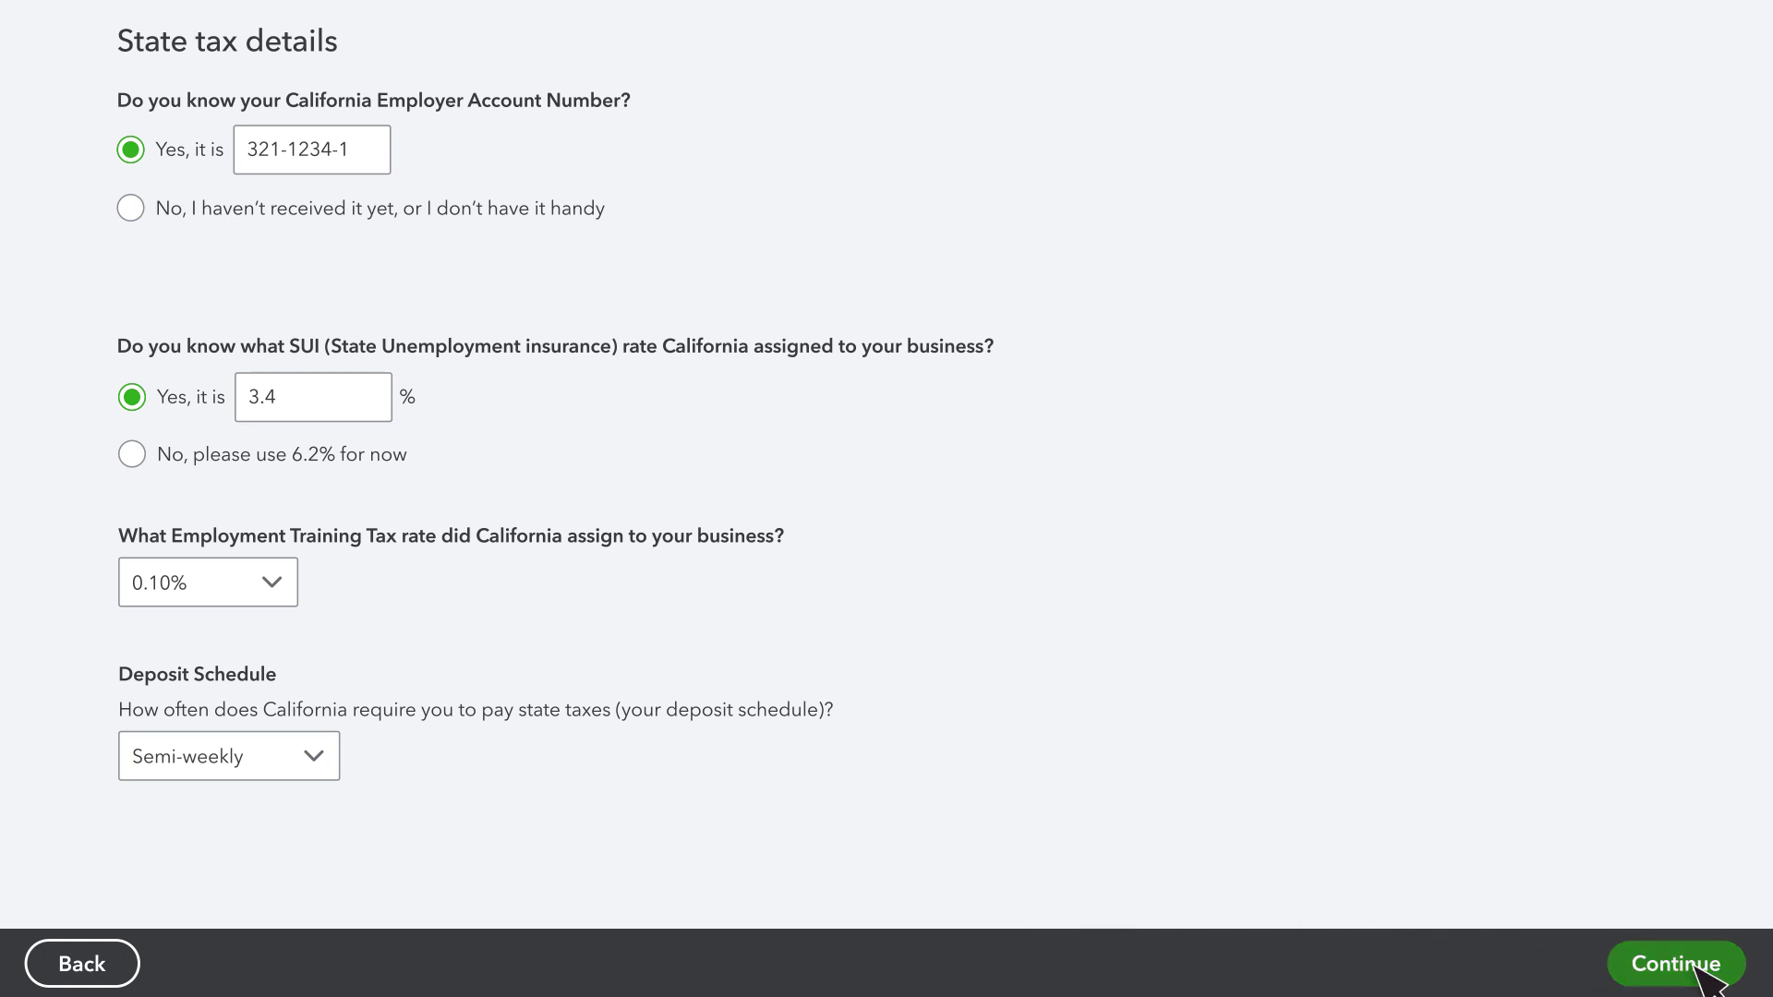
Step: Add this quarter's past pay dates, starting 04/10/2021, each with $2,000 wages and tax totals
{"action": "left_click", "coordinate": [1697, 970]}
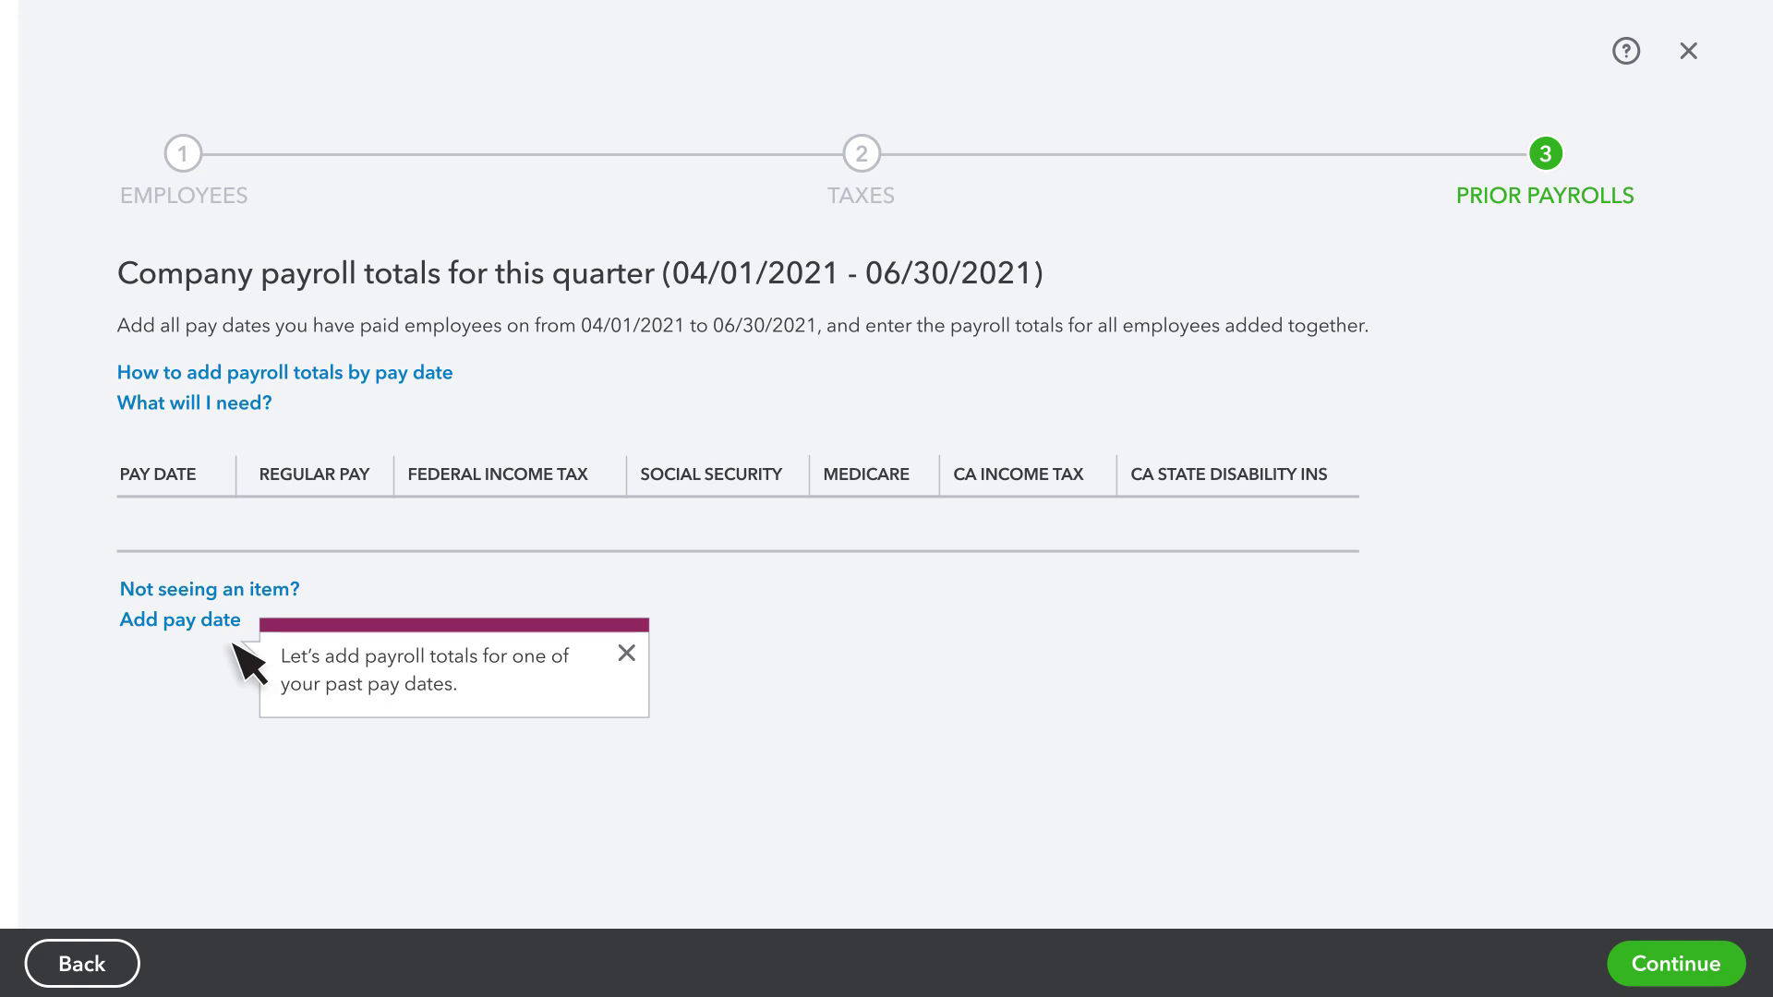
{"action": "left_click", "coordinate": [233, 644]}
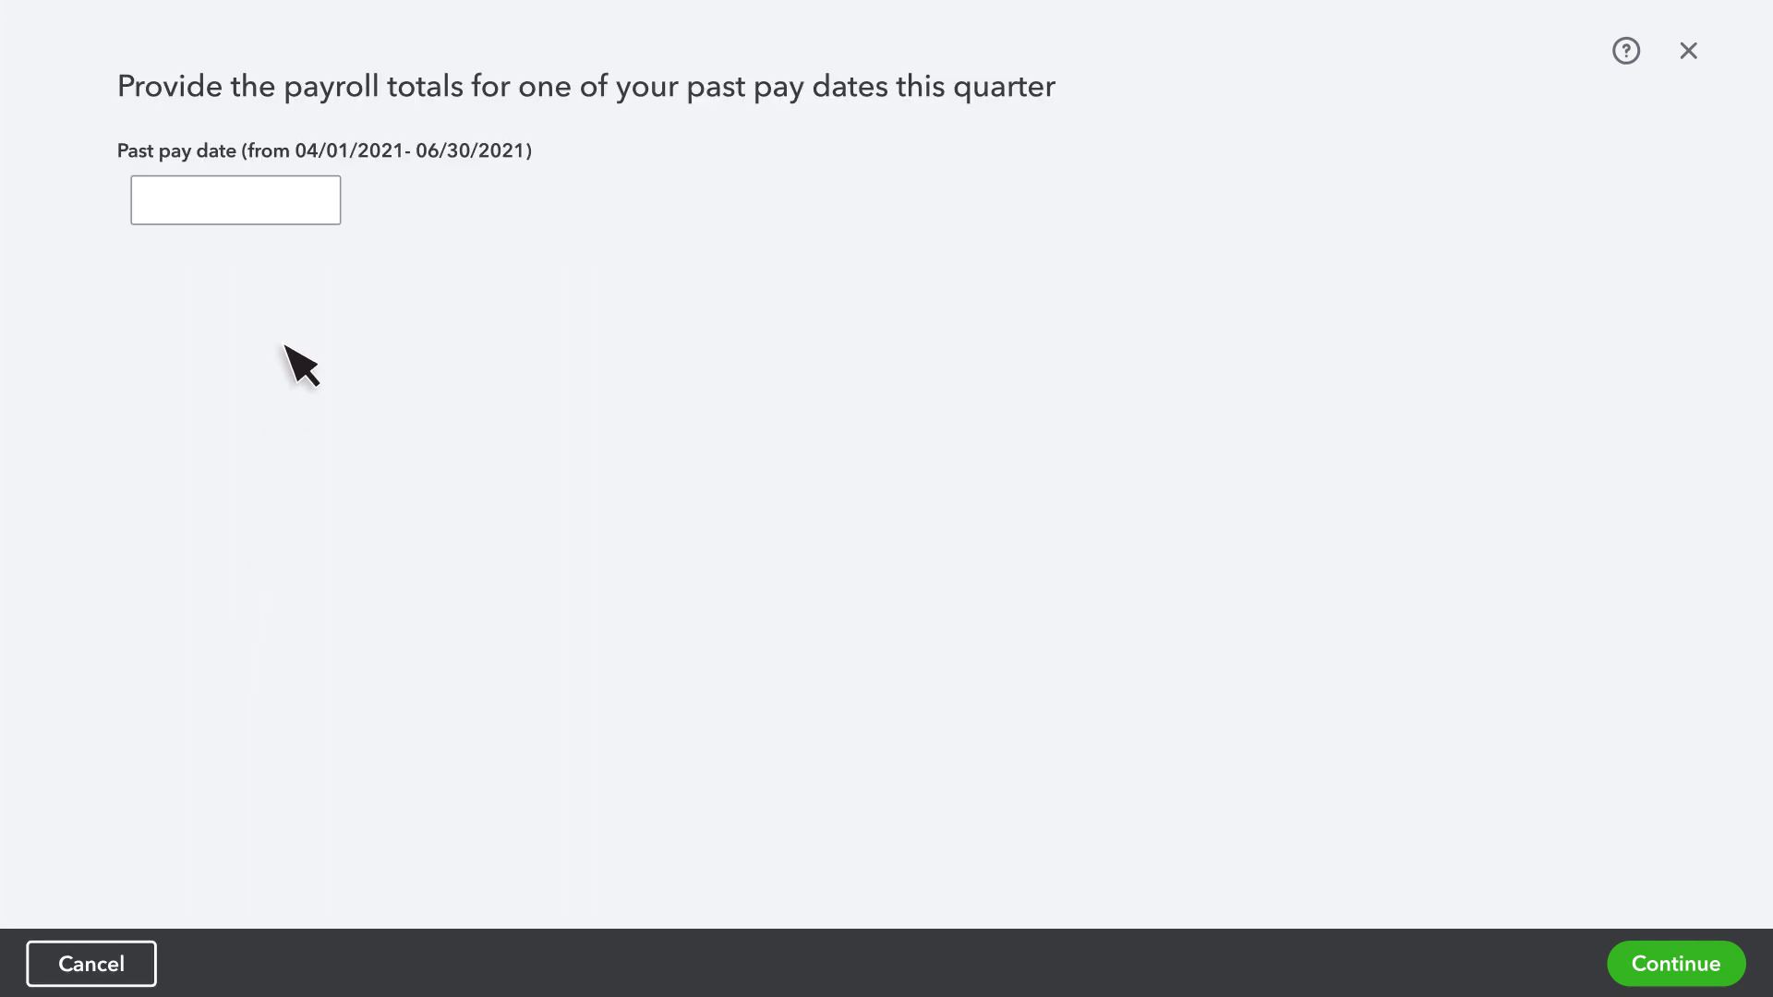
{"action": "left_click", "coordinate": [311, 207]}
{"action": "type", "text": "04/10/2021"}
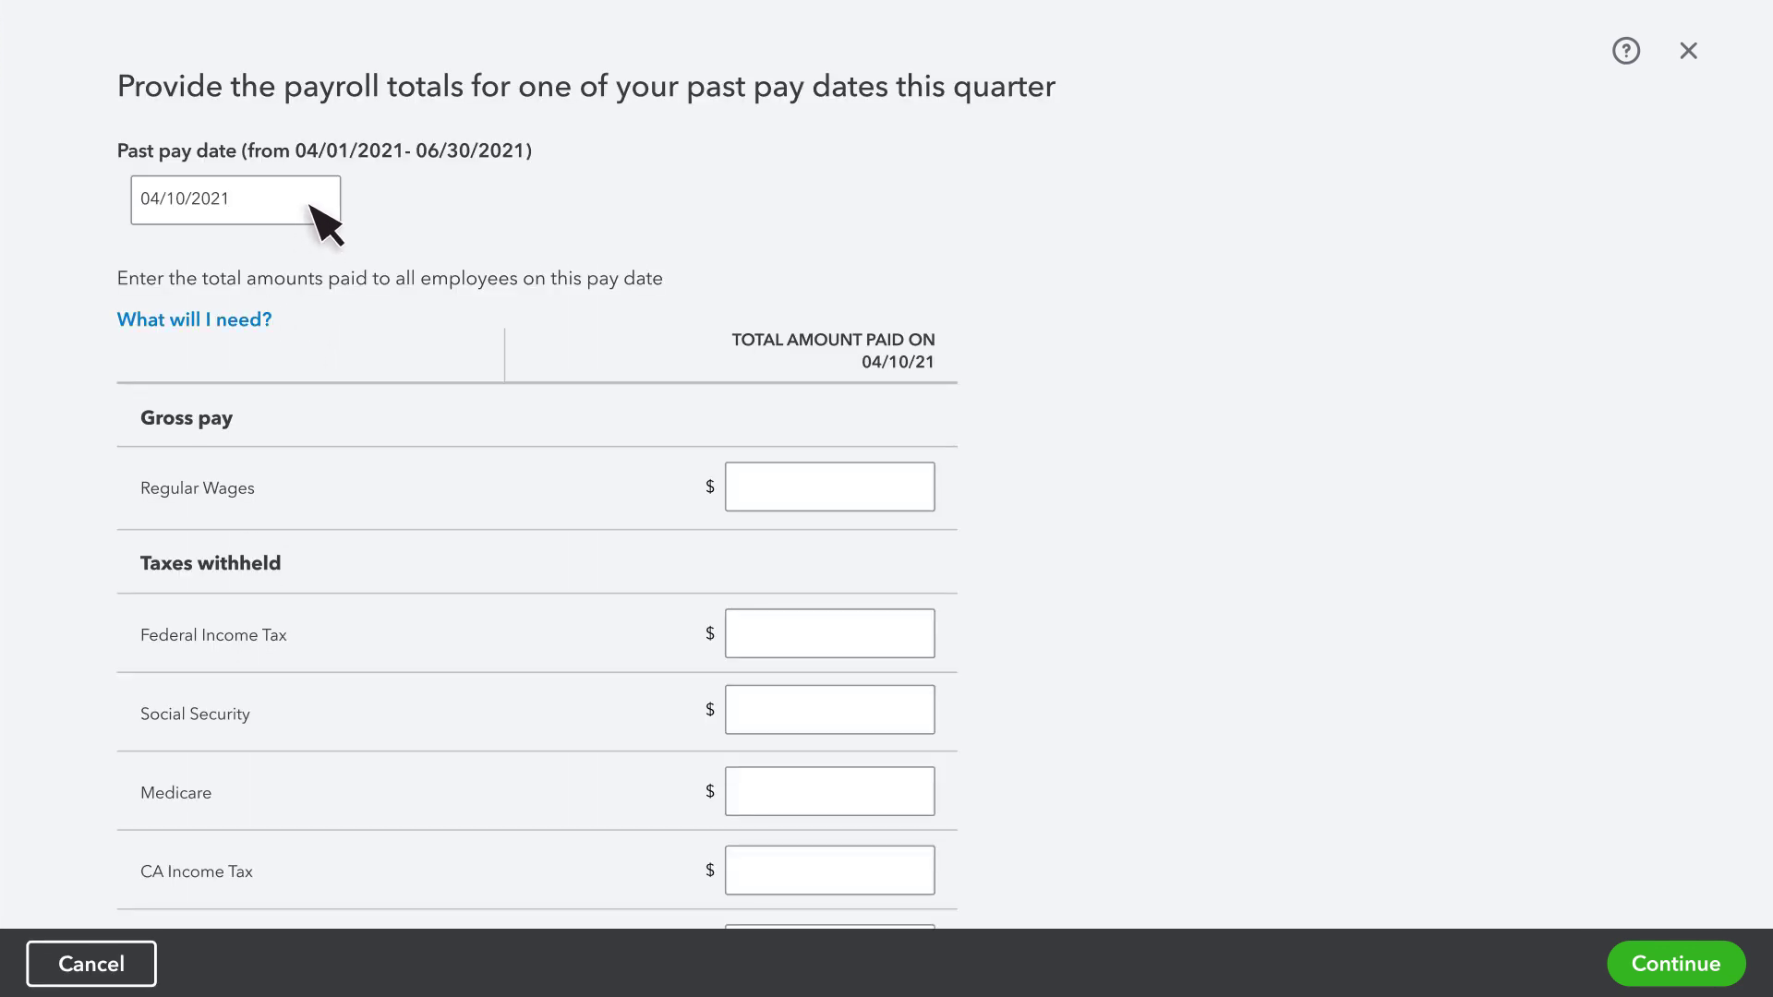
{"action": "scroll", "coordinate": [314, 208], "scroll_direction": "down", "scroll_amount": 3}
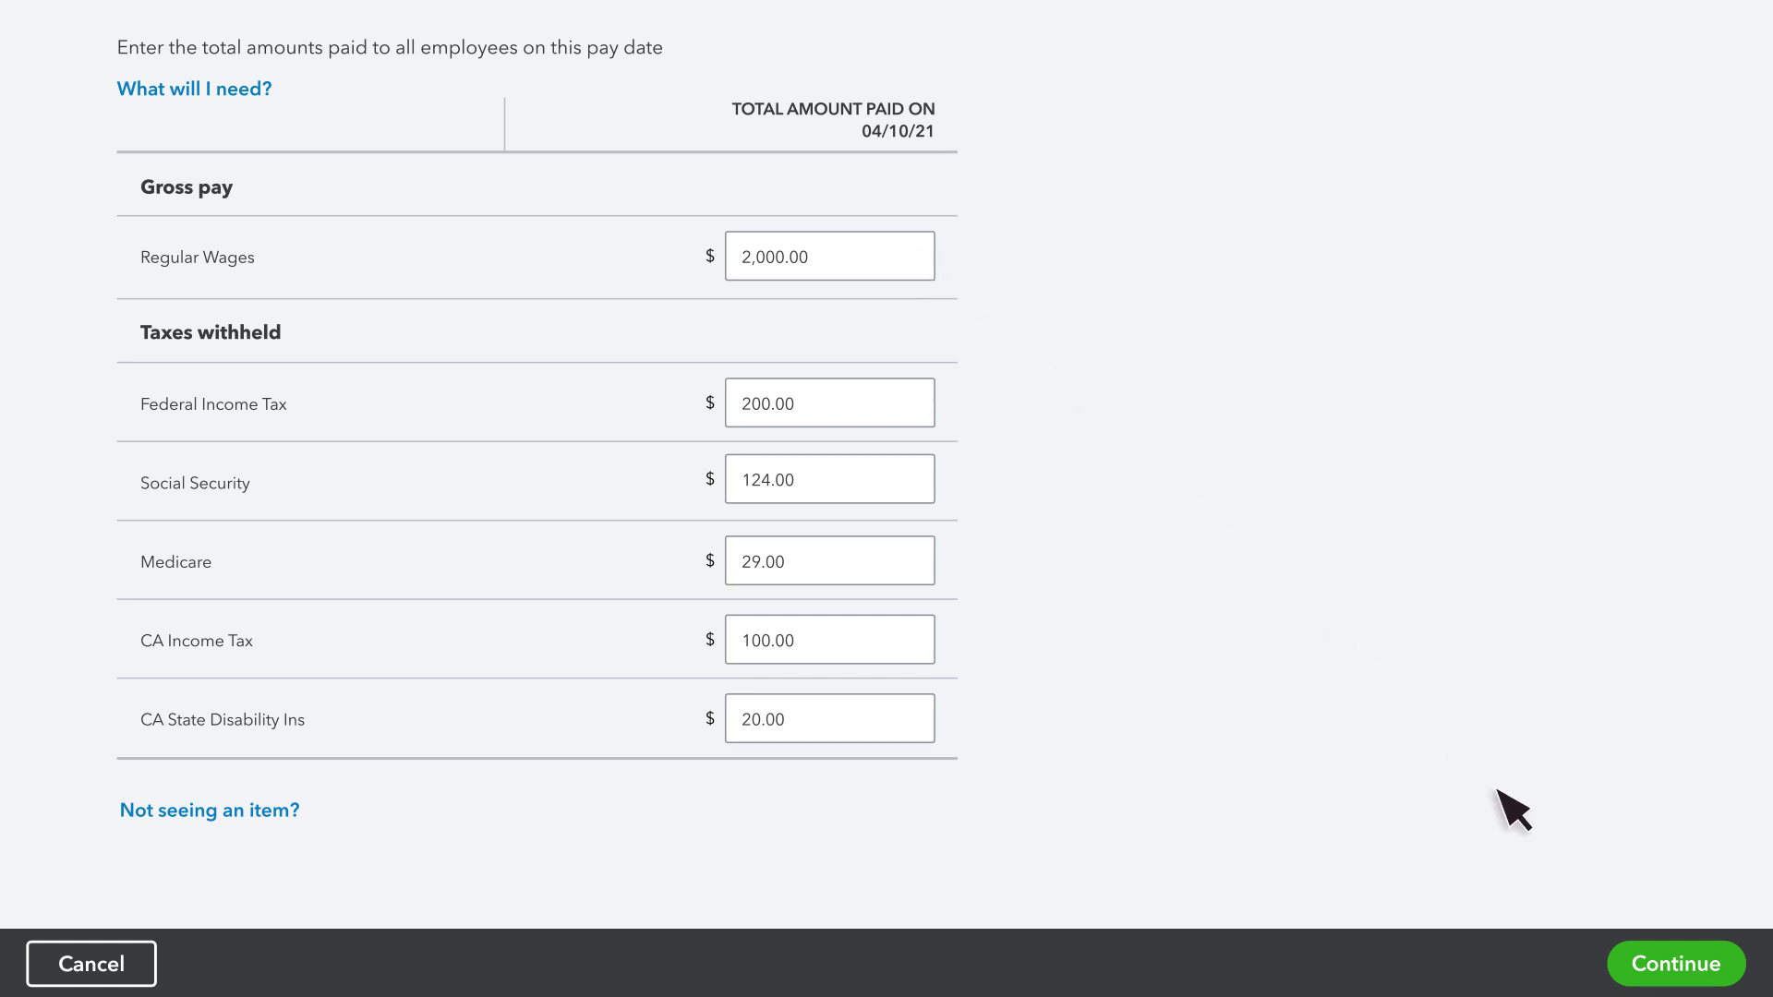
{"action": "left_click", "coordinate": [1673, 963]}
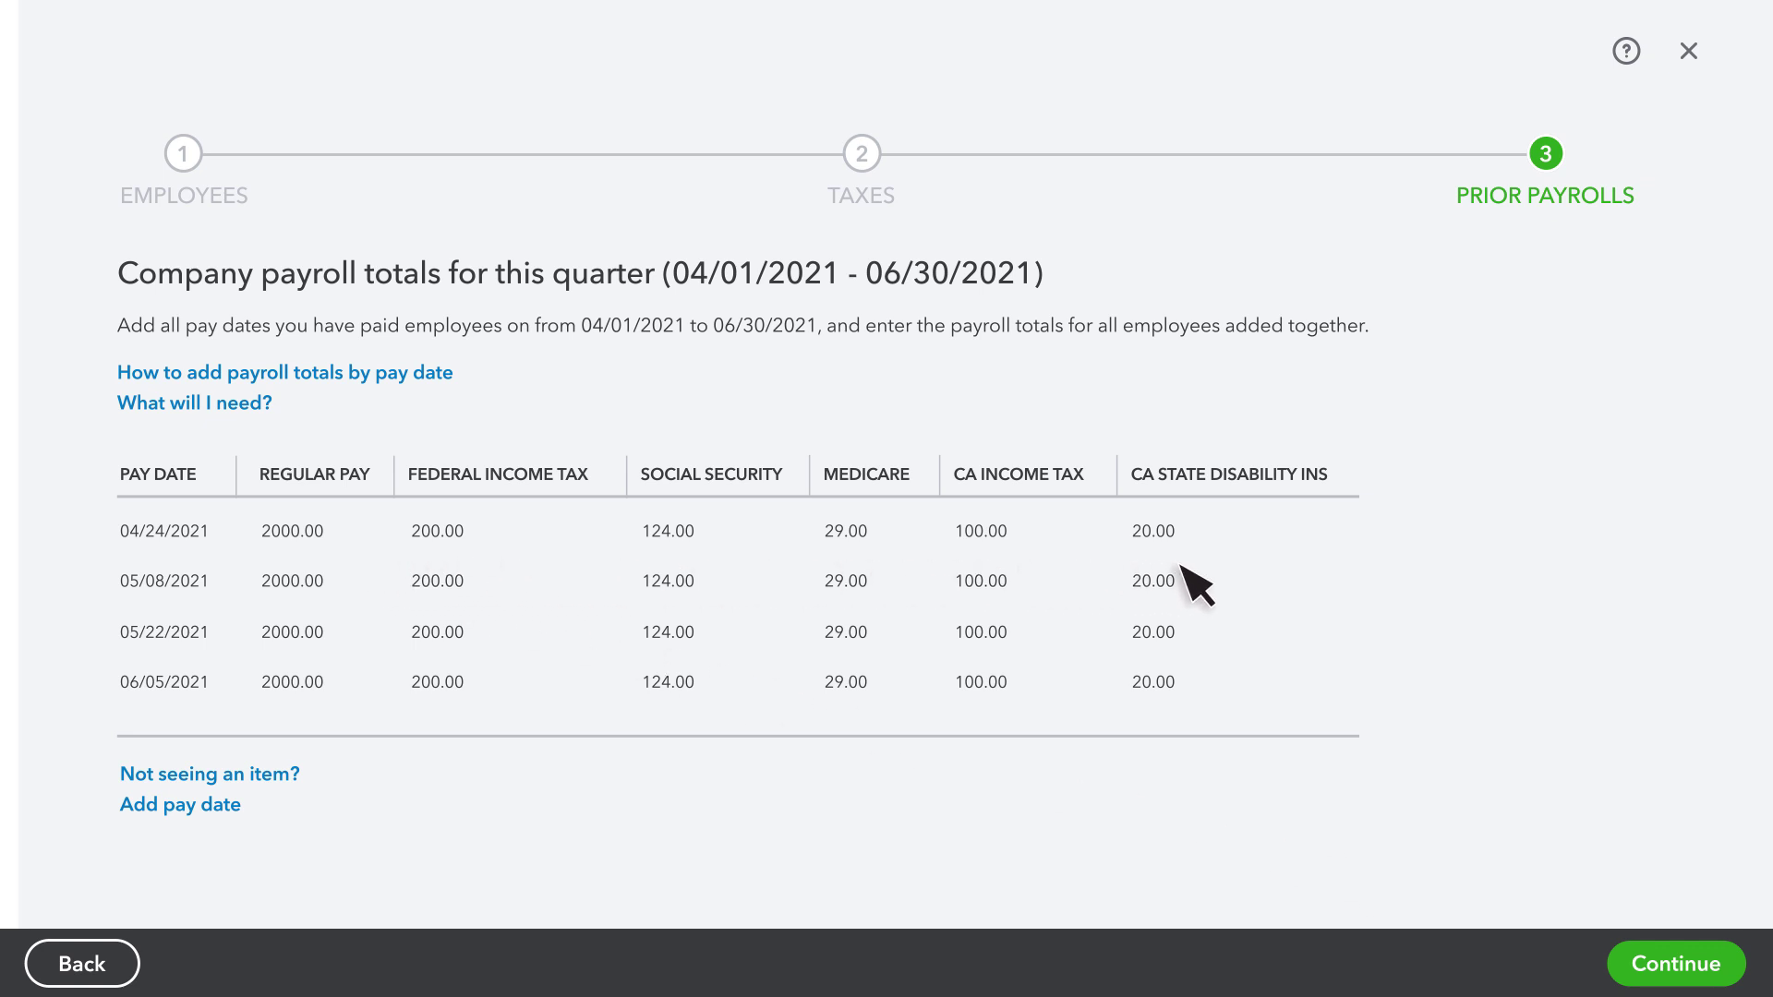
{"action": "left_click", "coordinate": [1652, 962]}
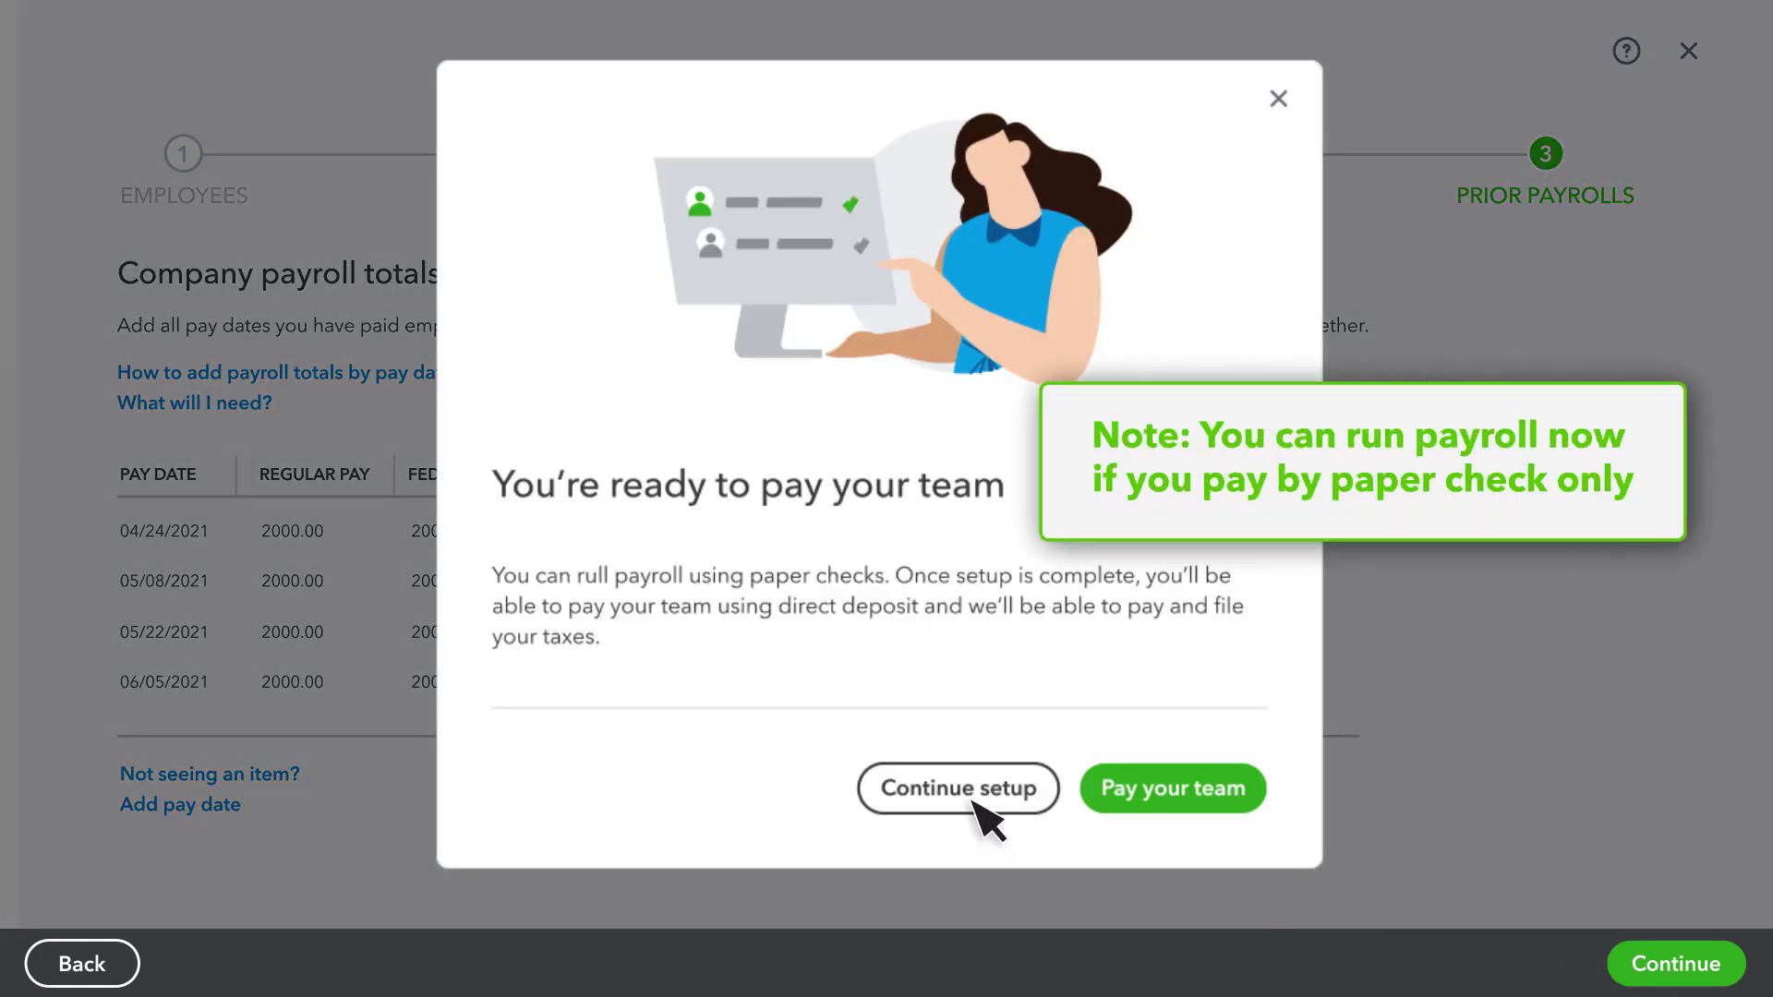